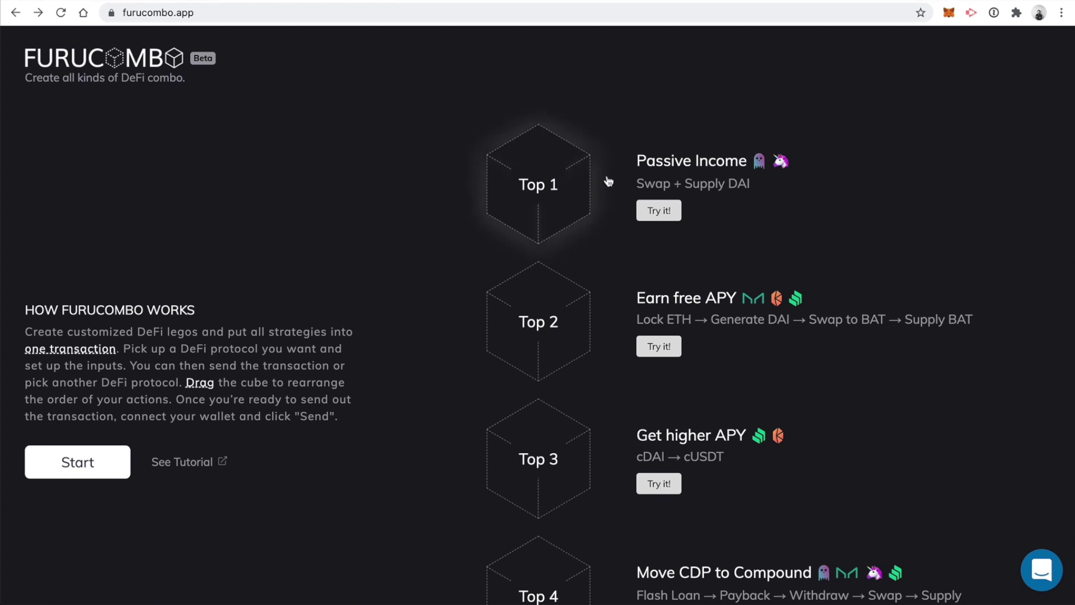
Step: Open the Top 1 Passive Income sample: a 0.2 ETH→DAI Uniswap swap and a 40 DAI Aave deposit
scroll(388, 325, "down", 1)
scroll(388, 325, "up", 1)
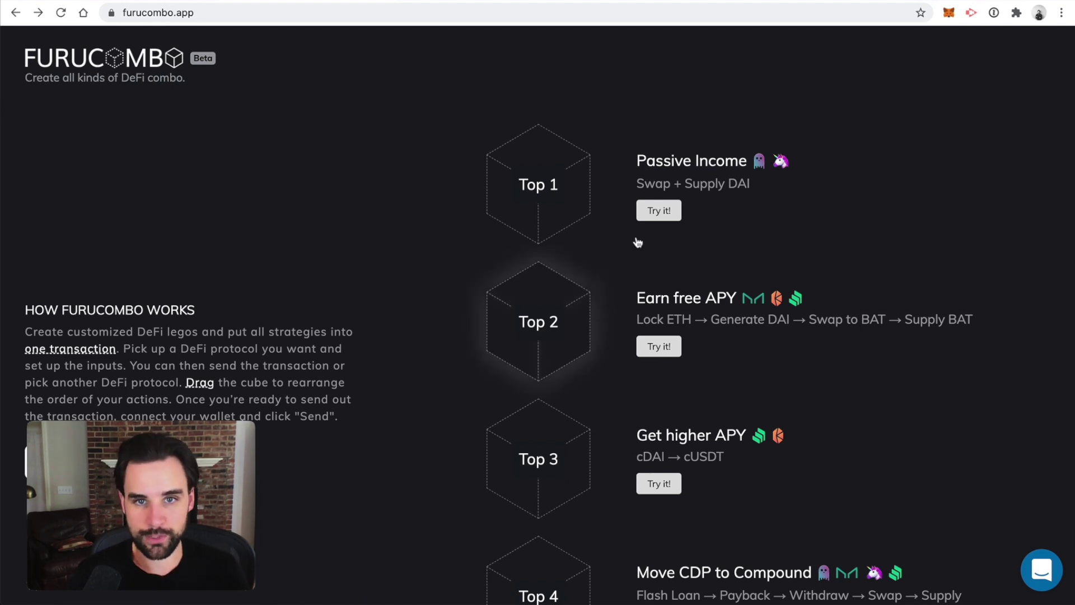
left_click(659, 212)
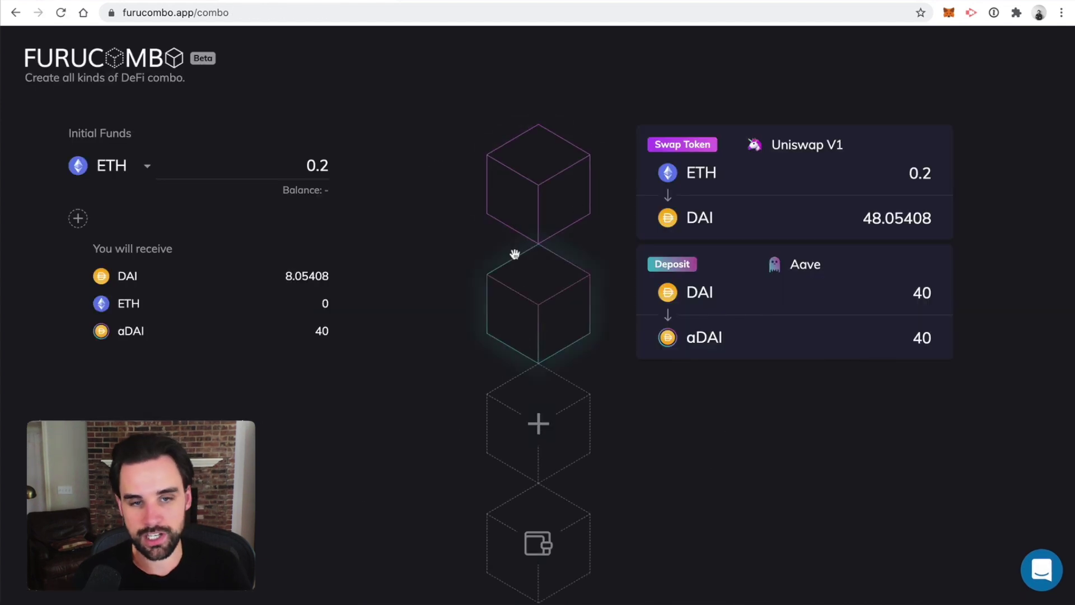
mouse_move(701, 166)
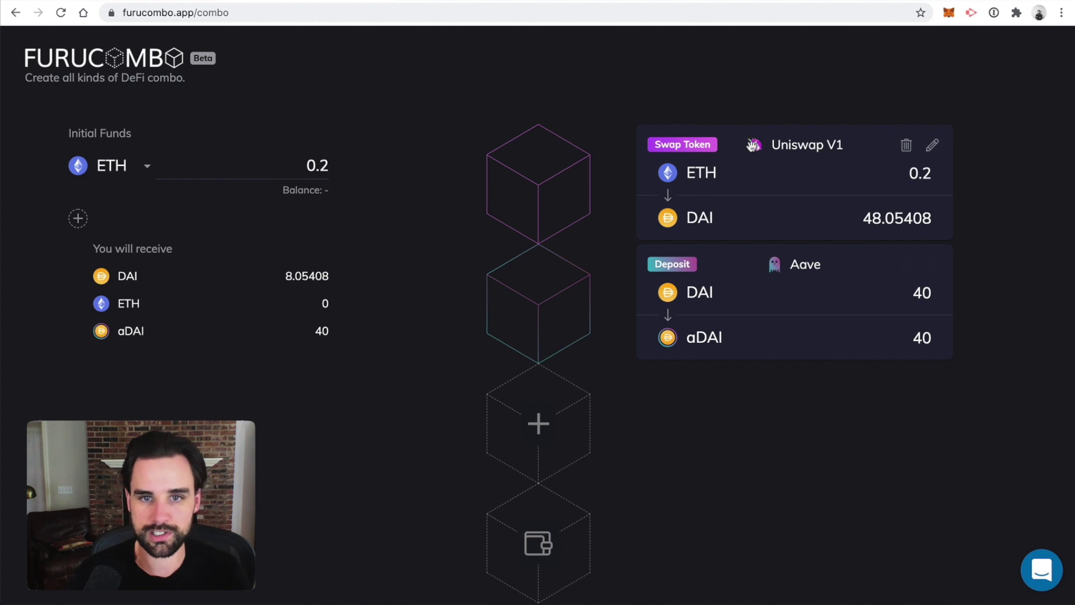
mouse_move(750, 247)
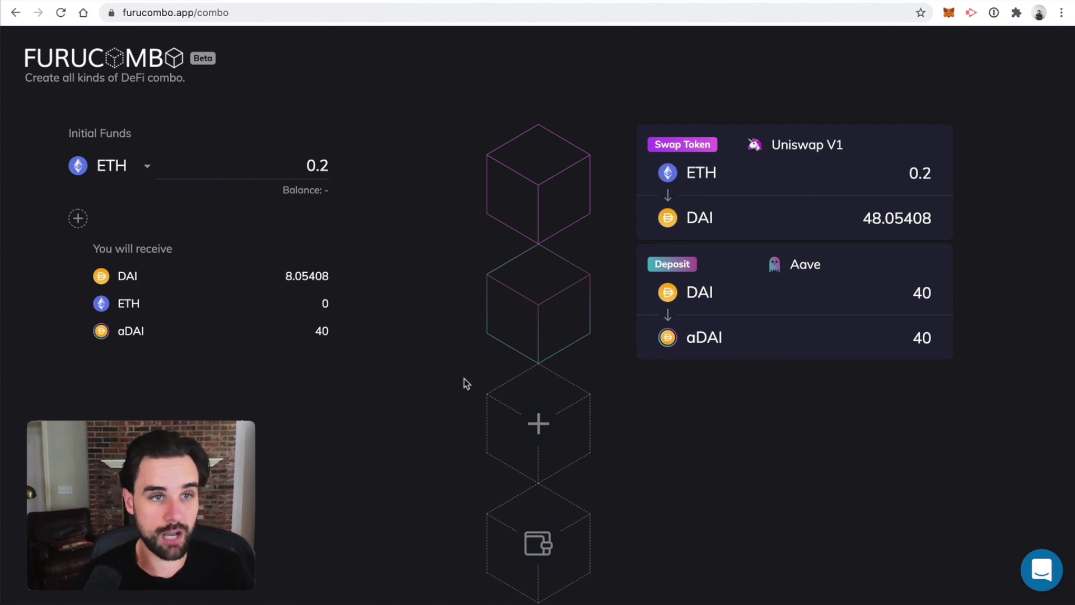
left_click(15, 20)
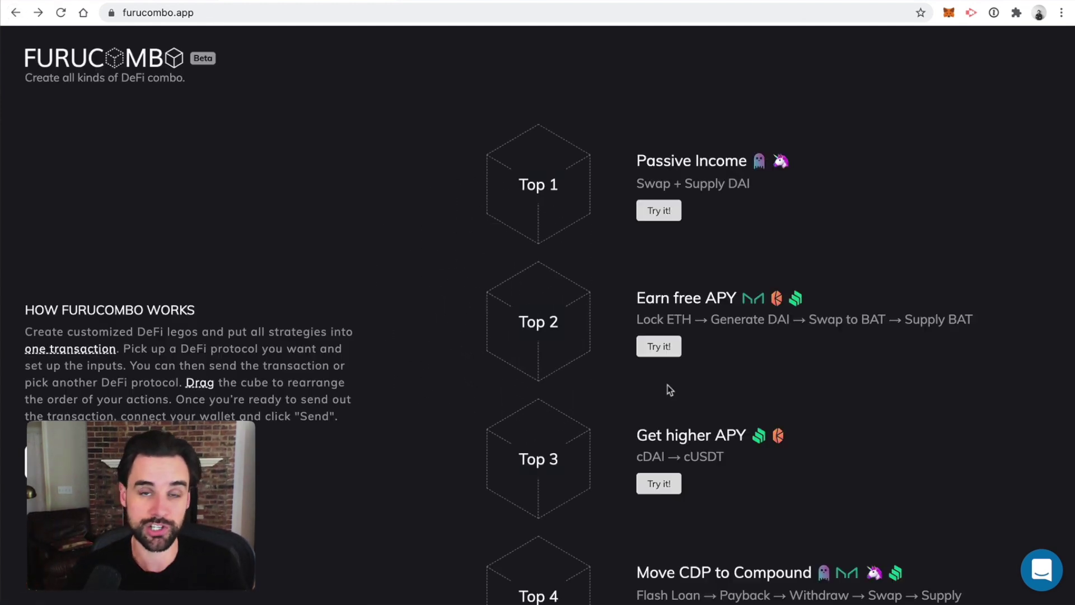
key("alt+Right")
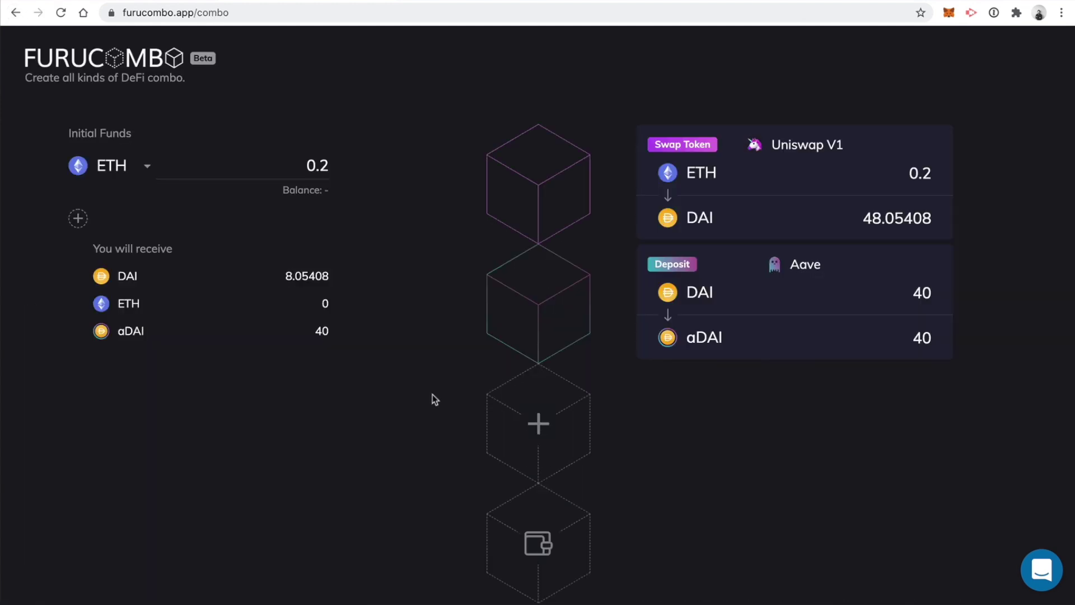
Step: Delete the Uniswap swap and Aave deposit cubes and set Initial Funds to 0 ETH
left_click(906, 146)
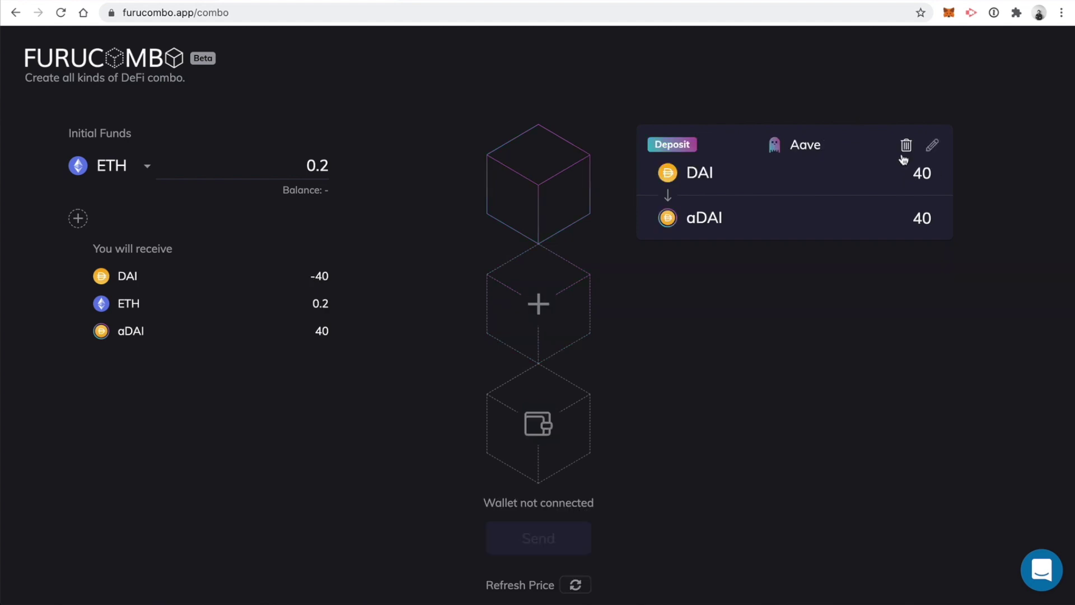
left_click(906, 147)
double_click(324, 164)
type("0")
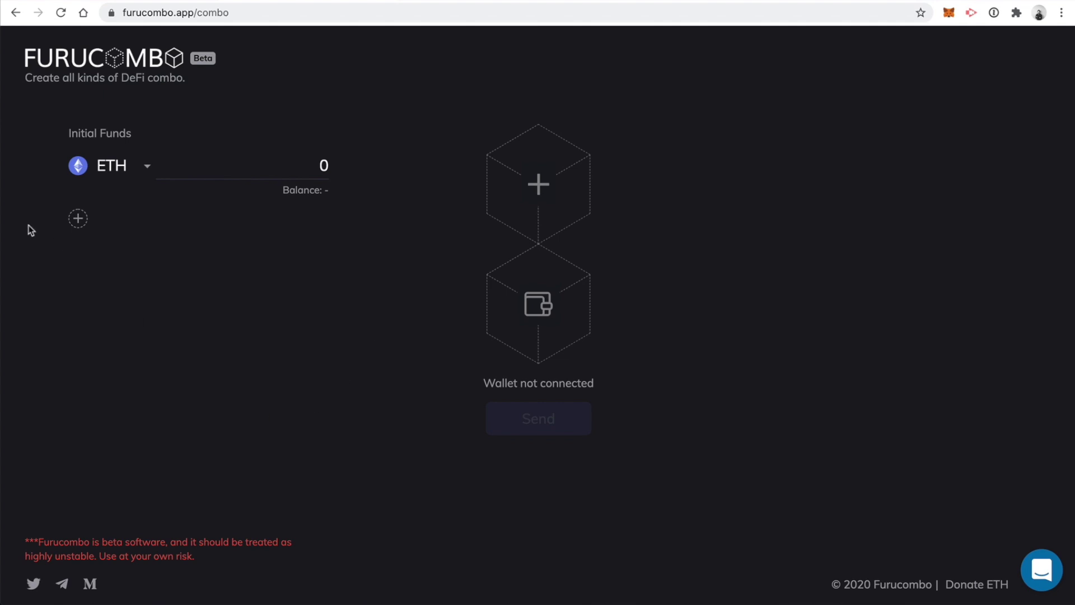
Step: Browse the New Cube picker's Uniswap, Compound, Aave, Maker and Kyberswap actions
left_click(521, 191)
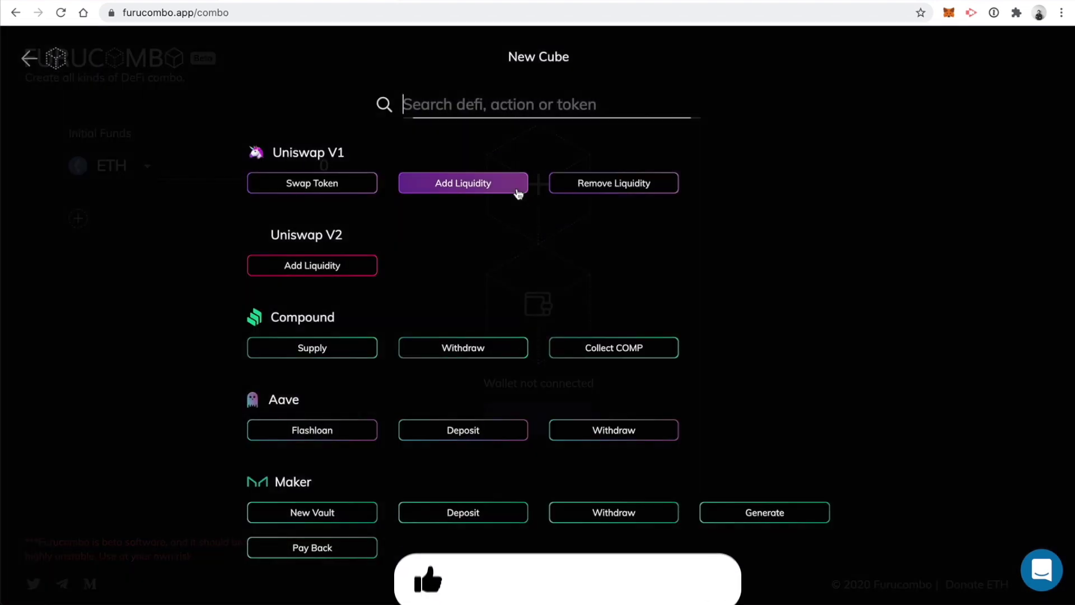
scroll(321, 384, "down", 3)
scroll(320, 384, "up", 3)
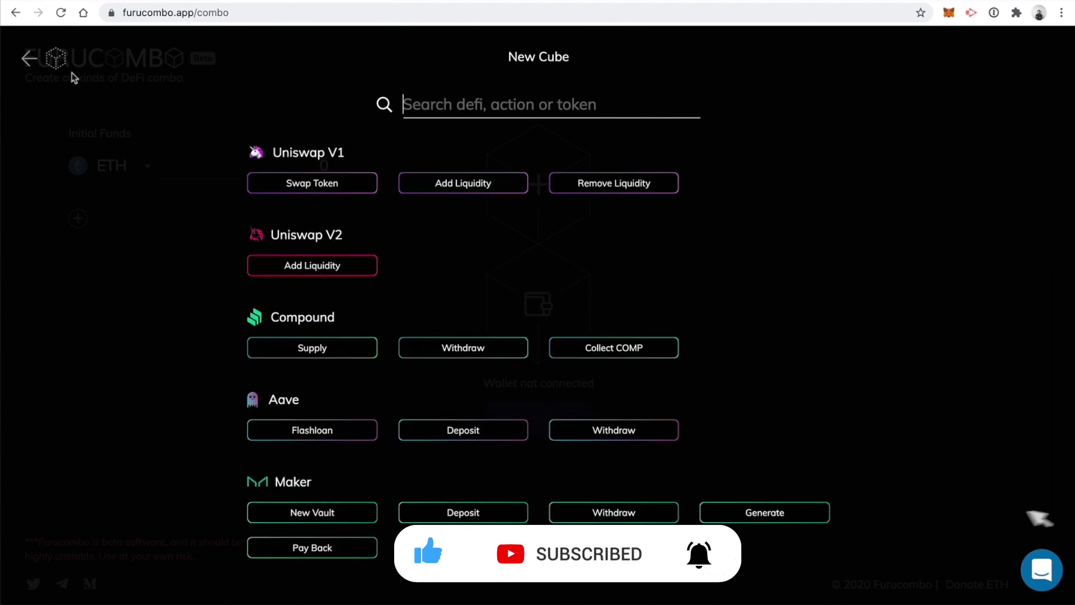
scroll(410, 344, "down", 1)
scroll(409, 344, "up", 1)
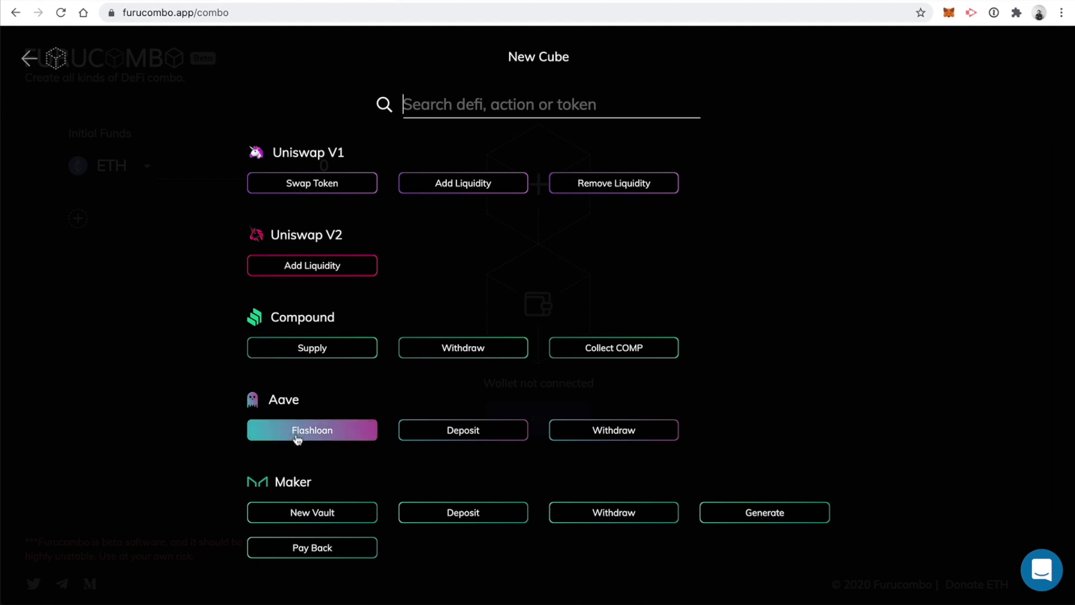
scroll(298, 443, "down", 2)
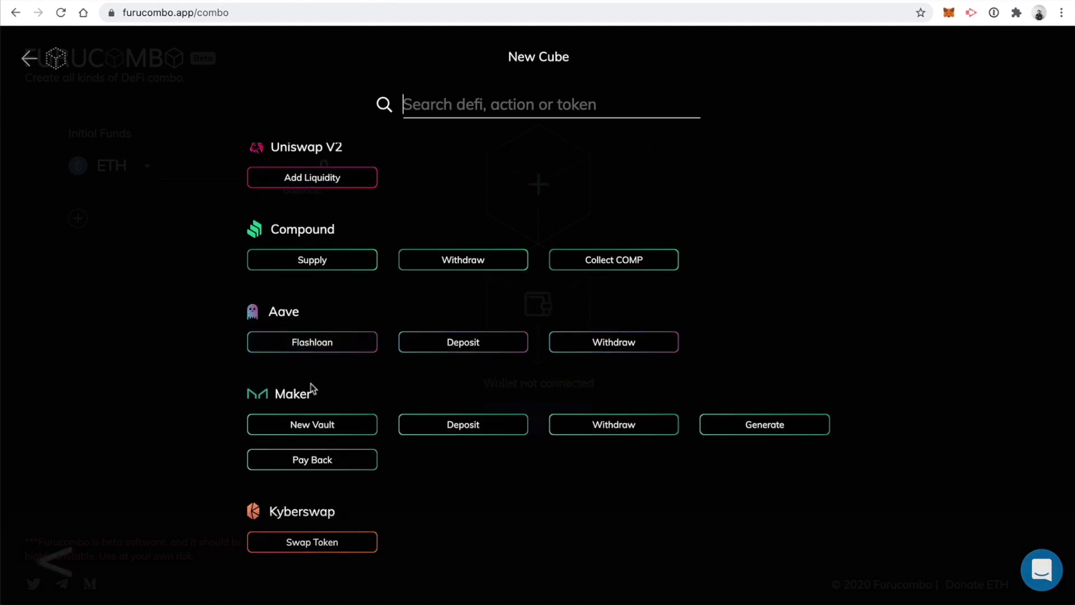
scroll(312, 389, "up", 2)
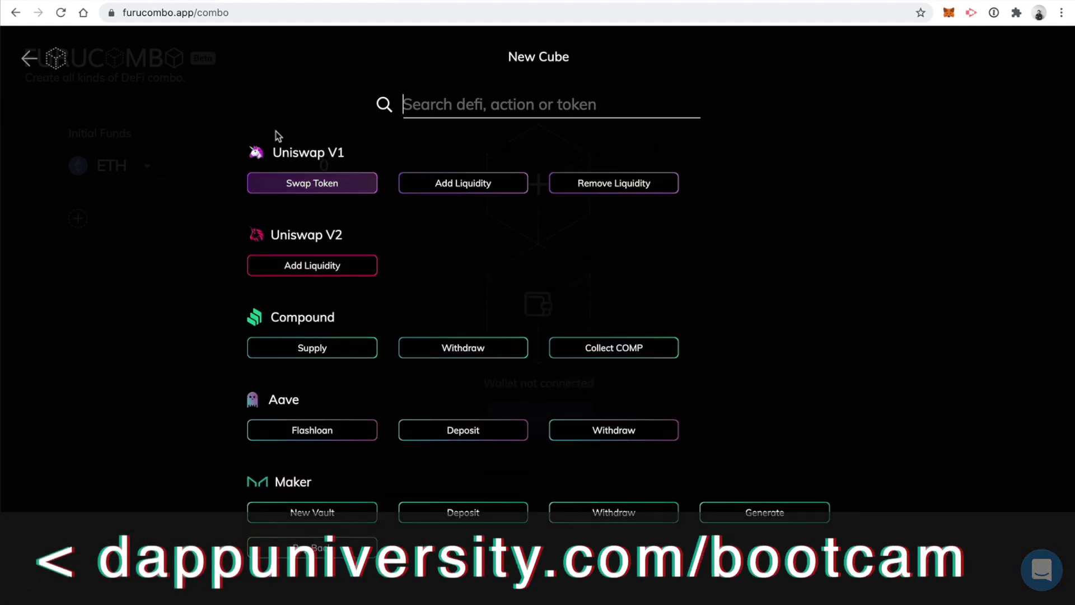
scroll(314, 235, "down", 2)
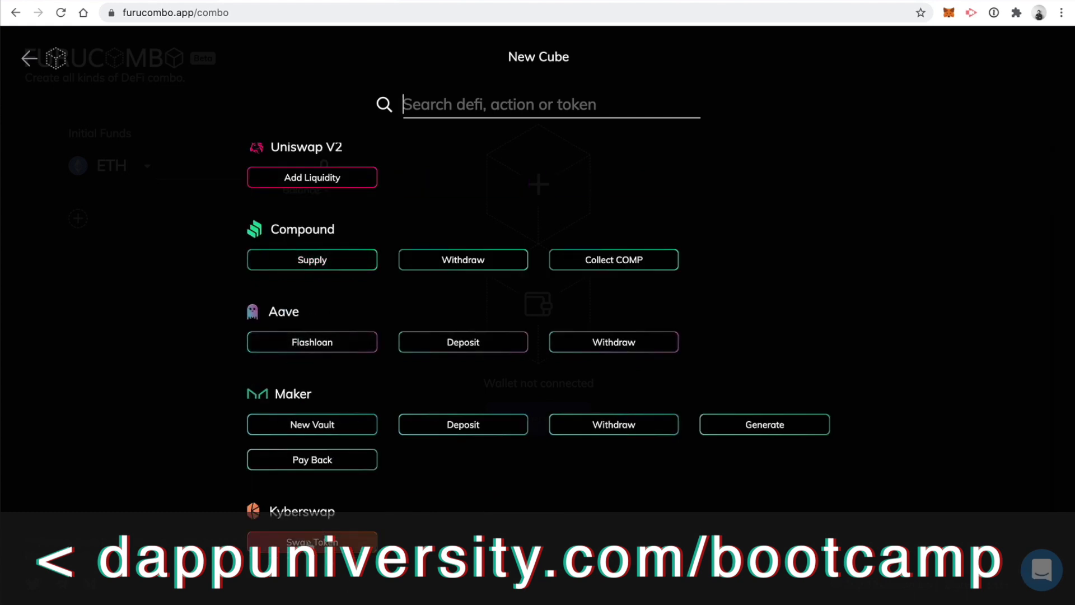
scroll(336, 448, "up", 2)
scroll(315, 183, "down", 2)
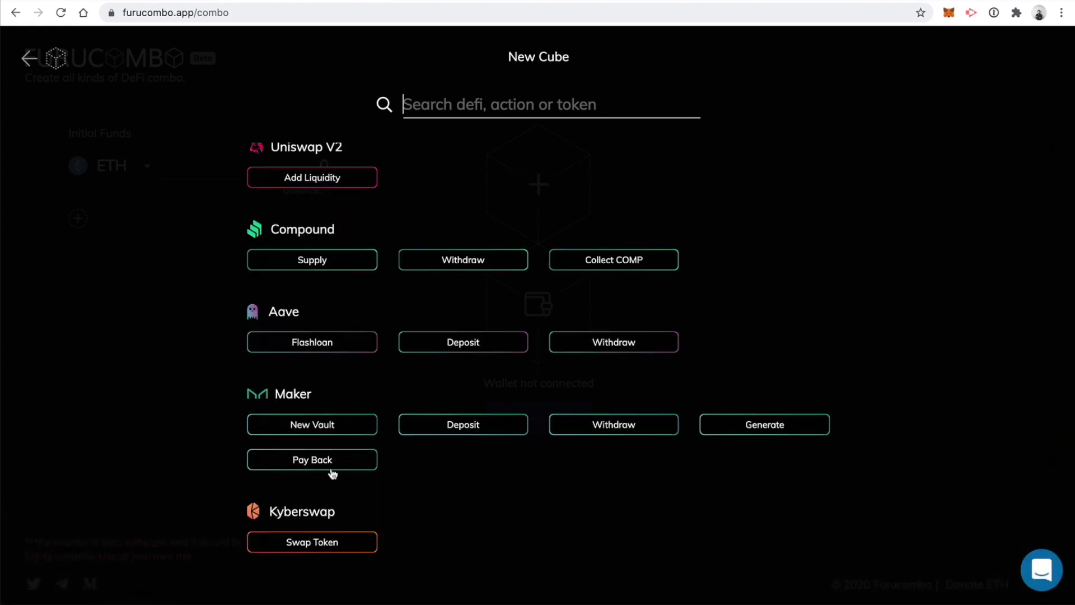
scroll(414, 546, "up", 2)
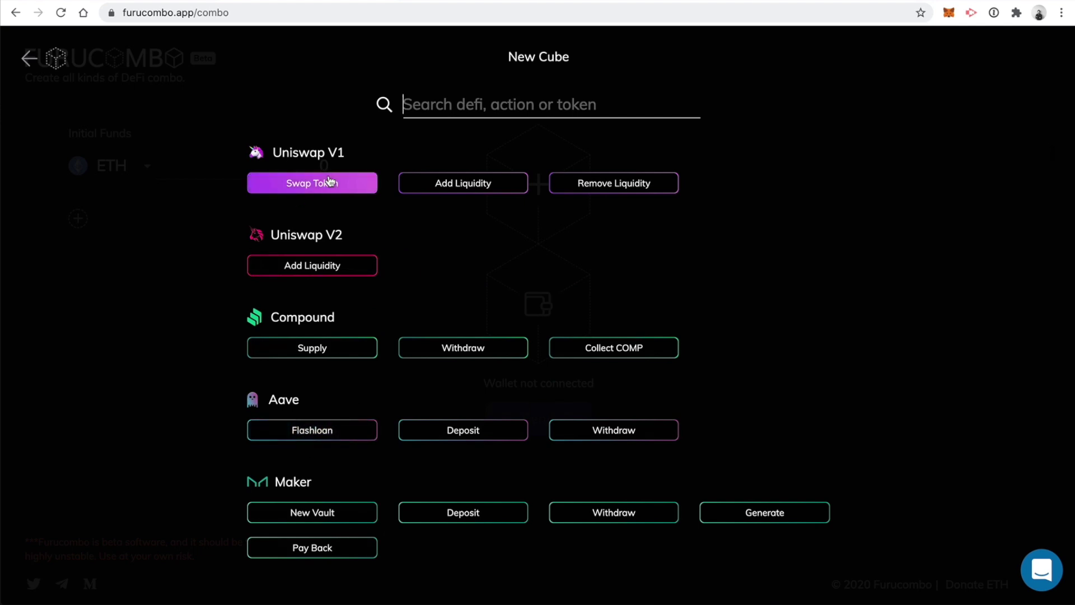
scroll(332, 188, "down", 2)
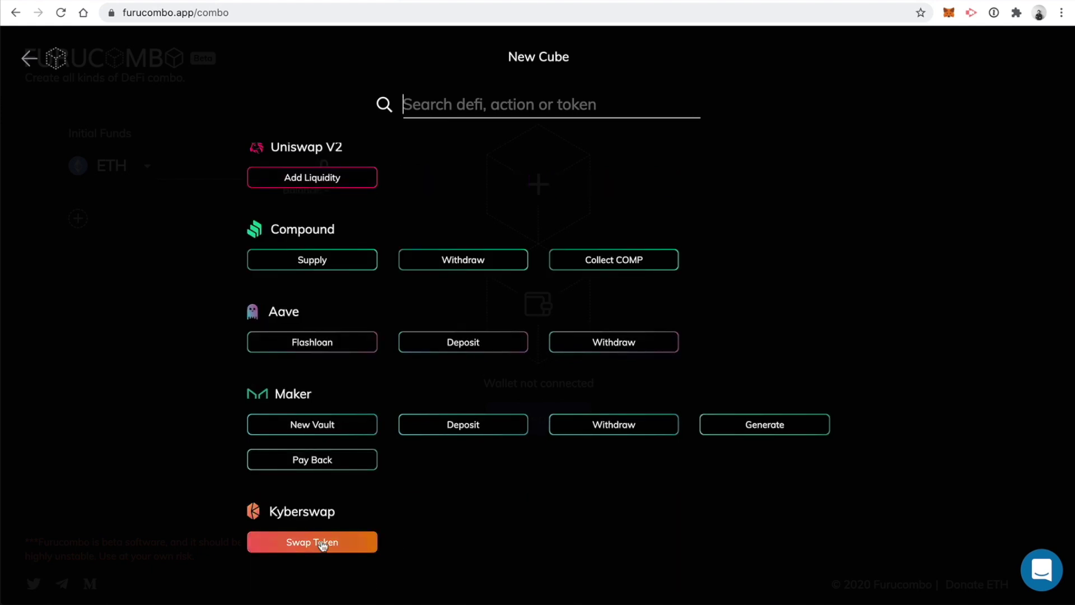
scroll(374, 545, "up", 2)
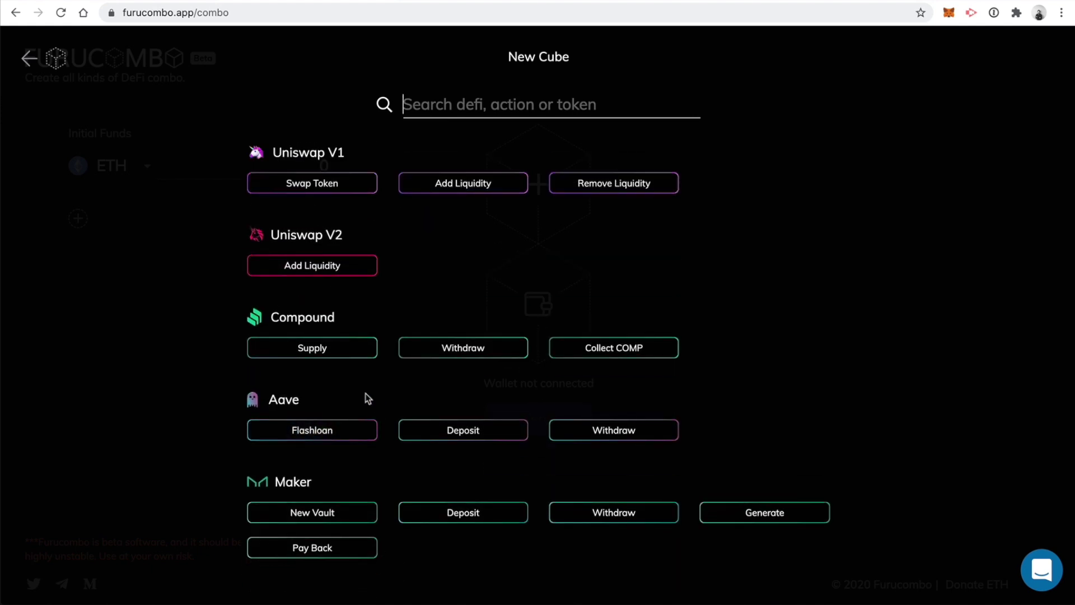
Step: Add an Aave Flashloan cube borrowing 10 ETH at a 0.09% fee
left_click(322, 432)
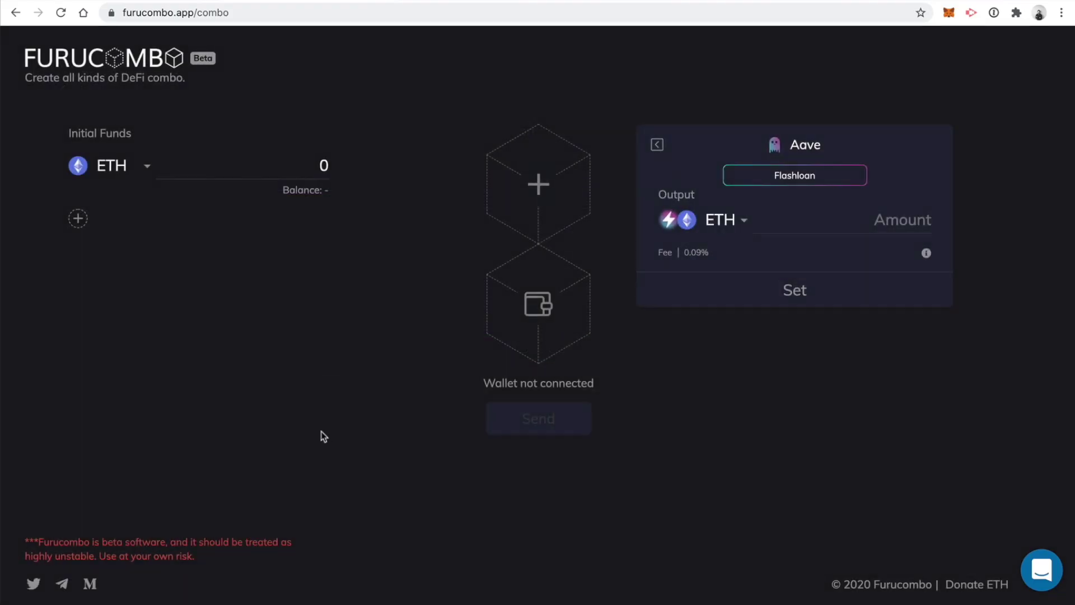
left_click(924, 218)
type("10")
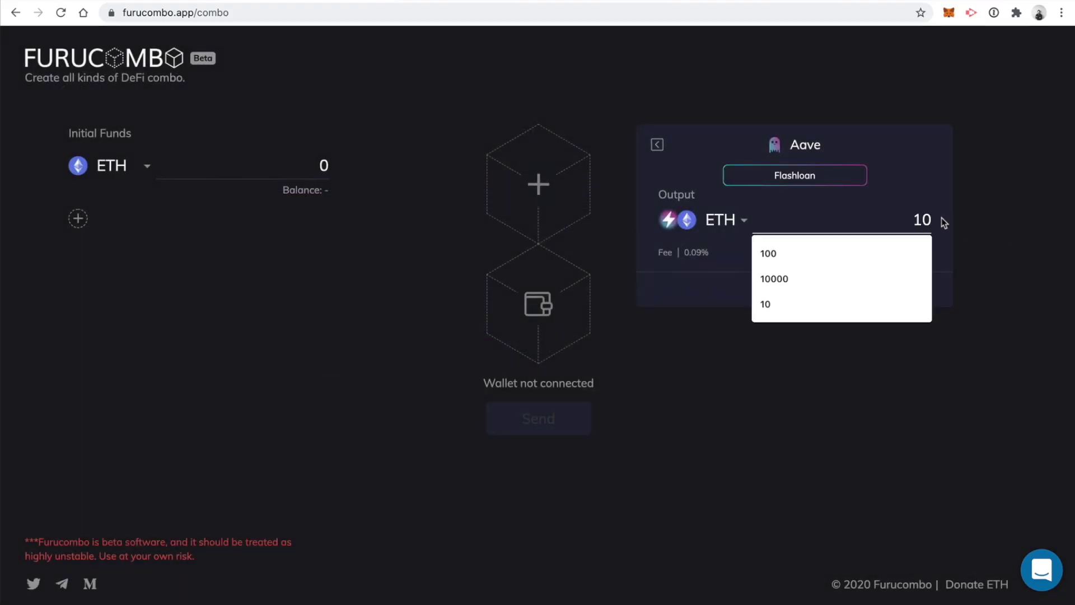
left_click(928, 199)
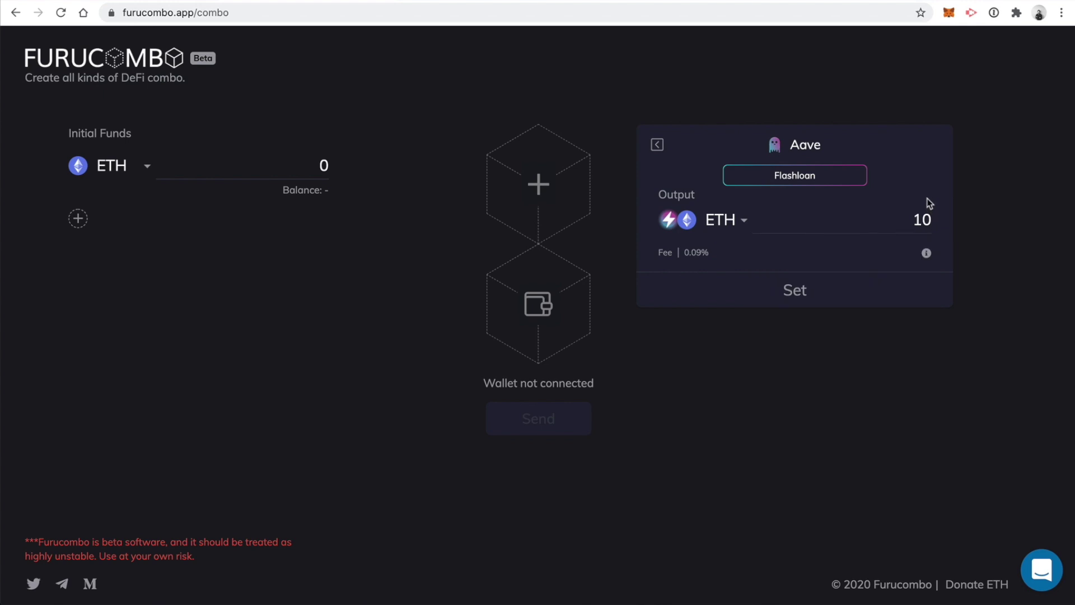
left_click(800, 300)
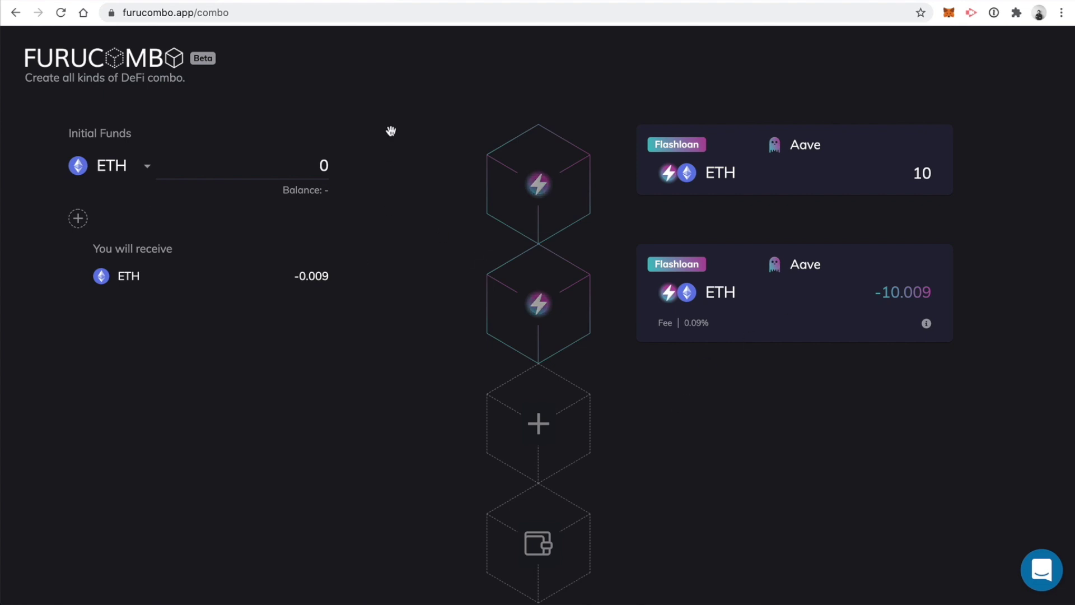
Step: Change Initial Funds to 10 ETH, giving 9.991 ETH received, and reopen the New Cube picker
left_click(314, 163)
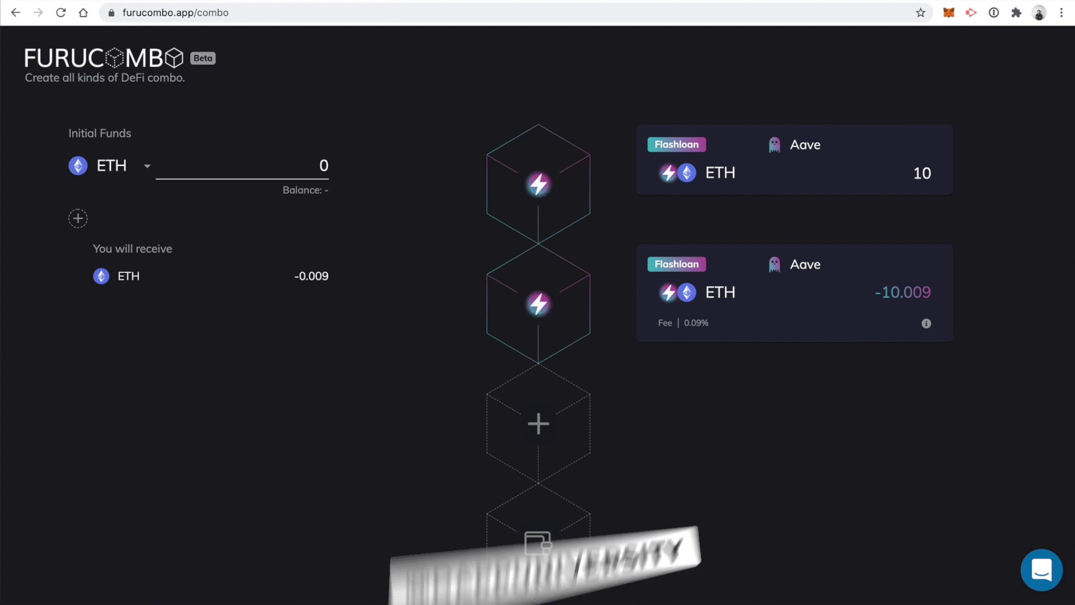
type("1")
left_click(365, 192)
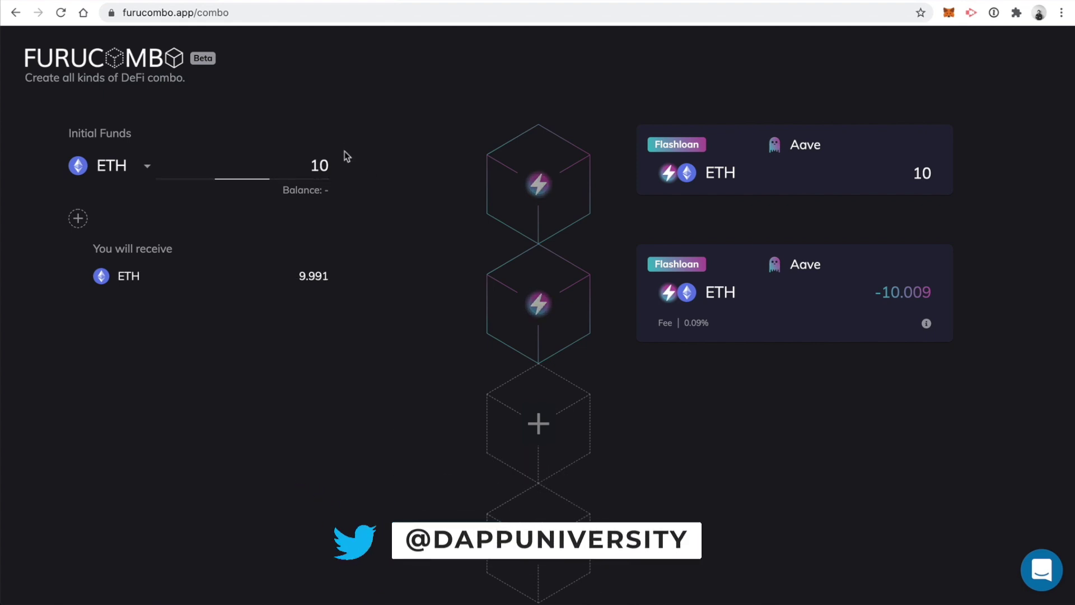
left_click(322, 164)
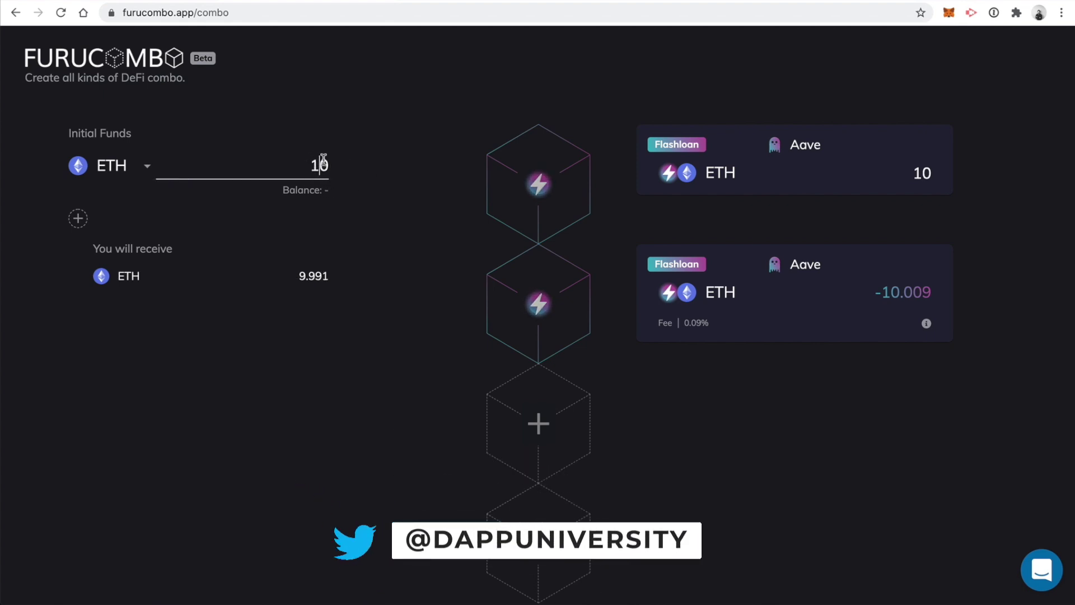
double_click(323, 164)
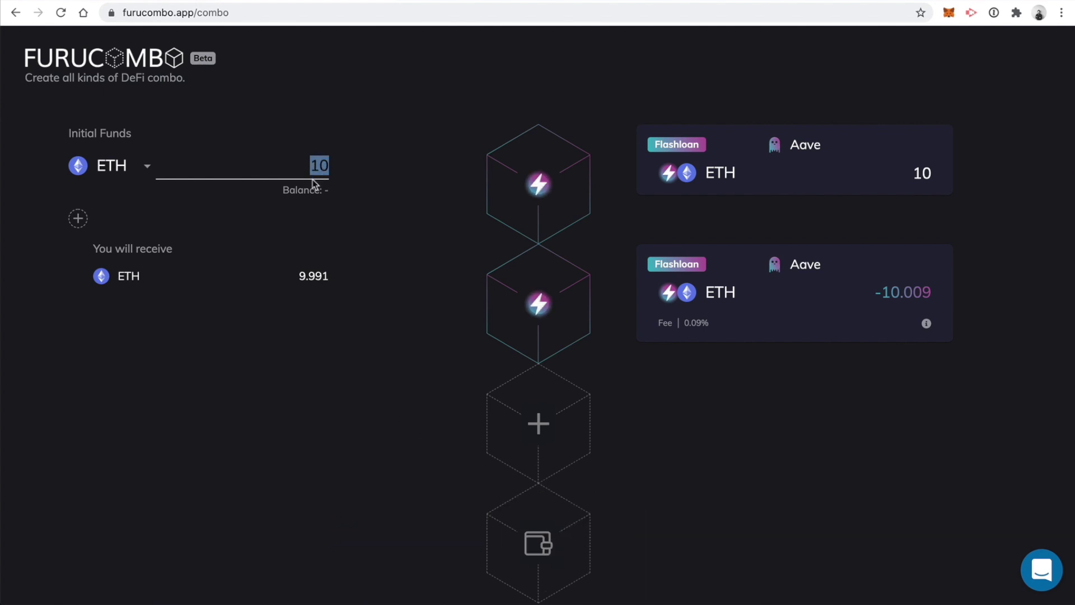
left_click(551, 431)
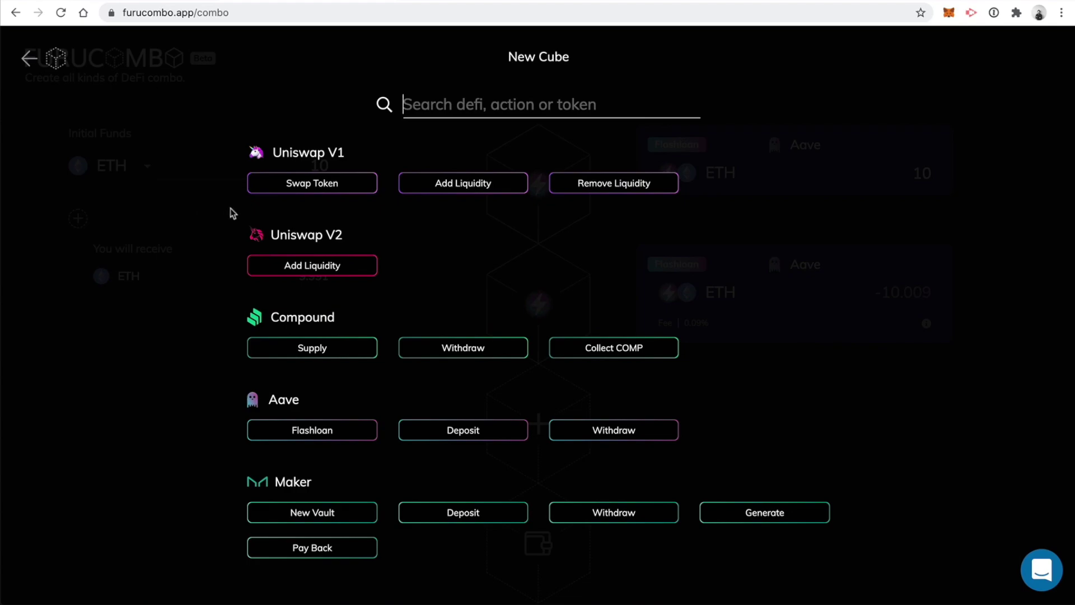
Step: Add a Uniswap V1 swap of the full 9.991 ETH to BAT between the two flashloans
left_click(290, 183)
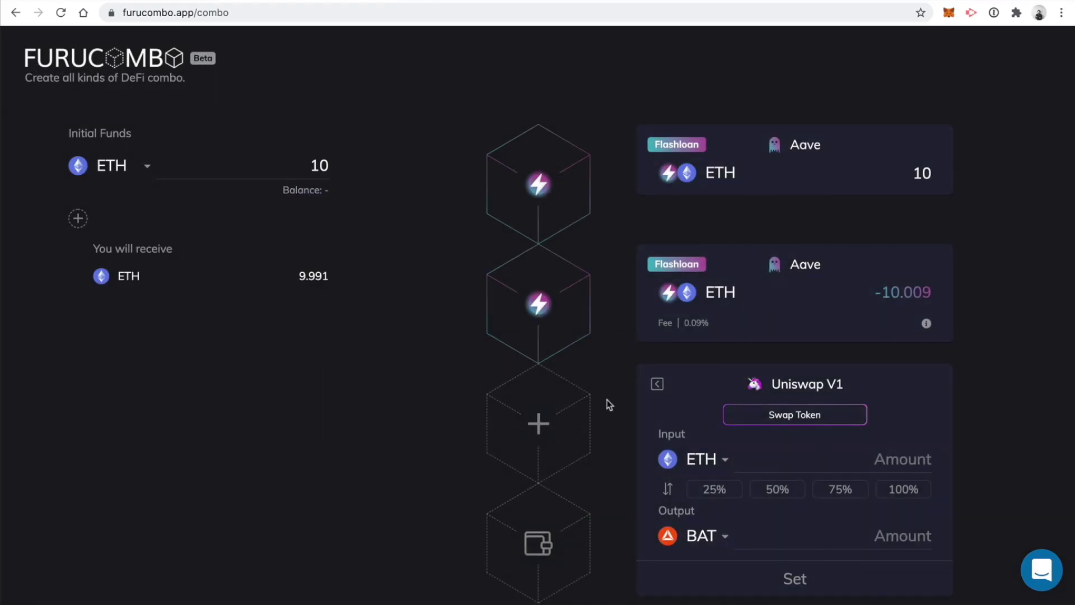
scroll(609, 404, "down", 3)
scroll(784, 300, "up", 3)
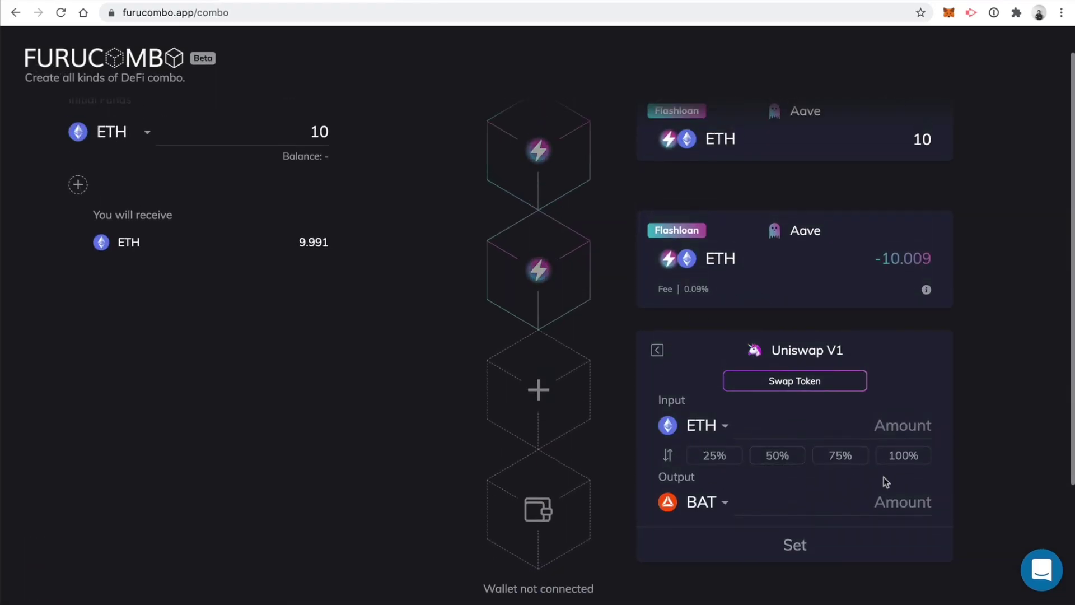
left_click(902, 456)
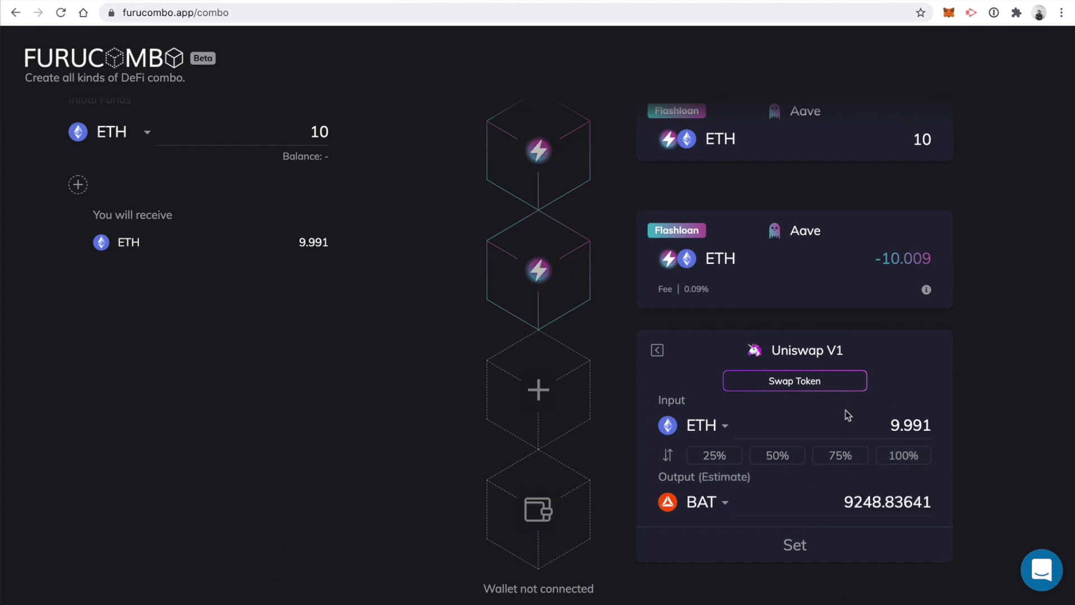
scroll(847, 414, "up", 1)
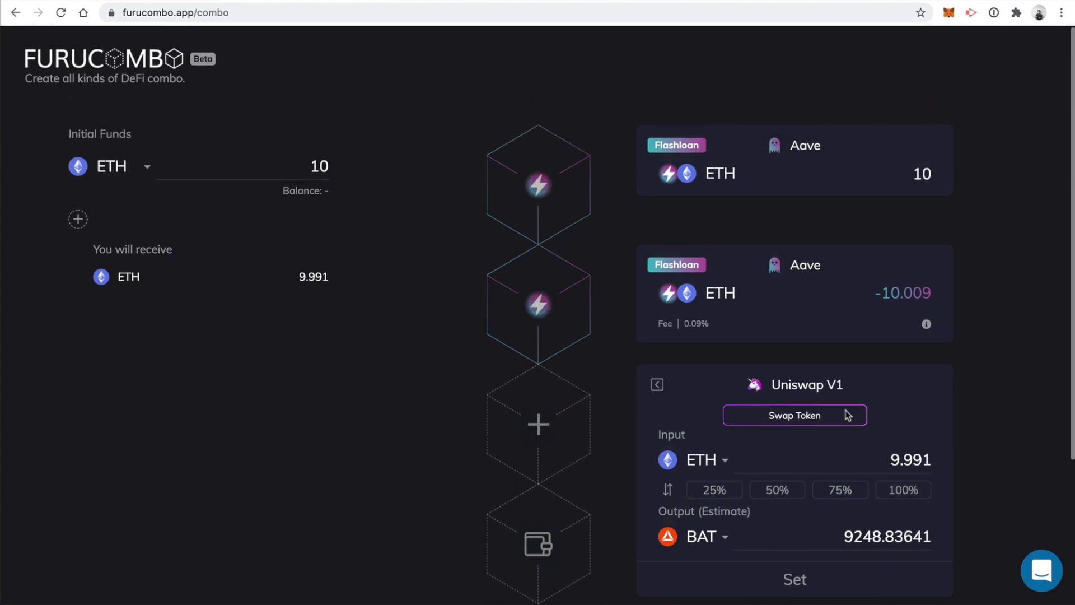
left_click(787, 580)
left_click_drag(511, 431, 723, 280)
Step: Reset Initial Funds to 0
double_click(312, 167)
type("0")
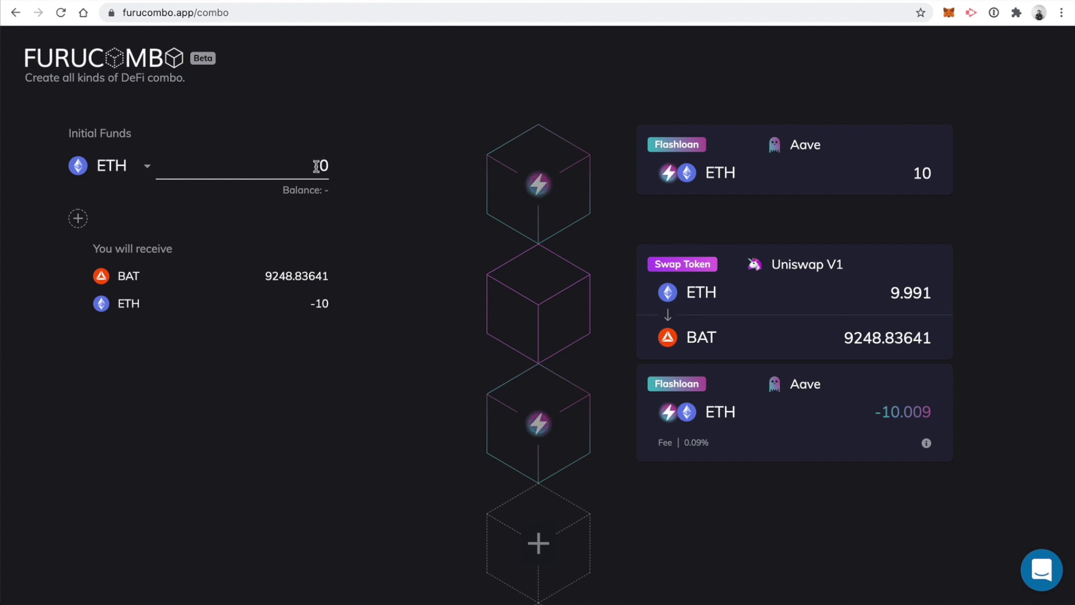
left_click(359, 247)
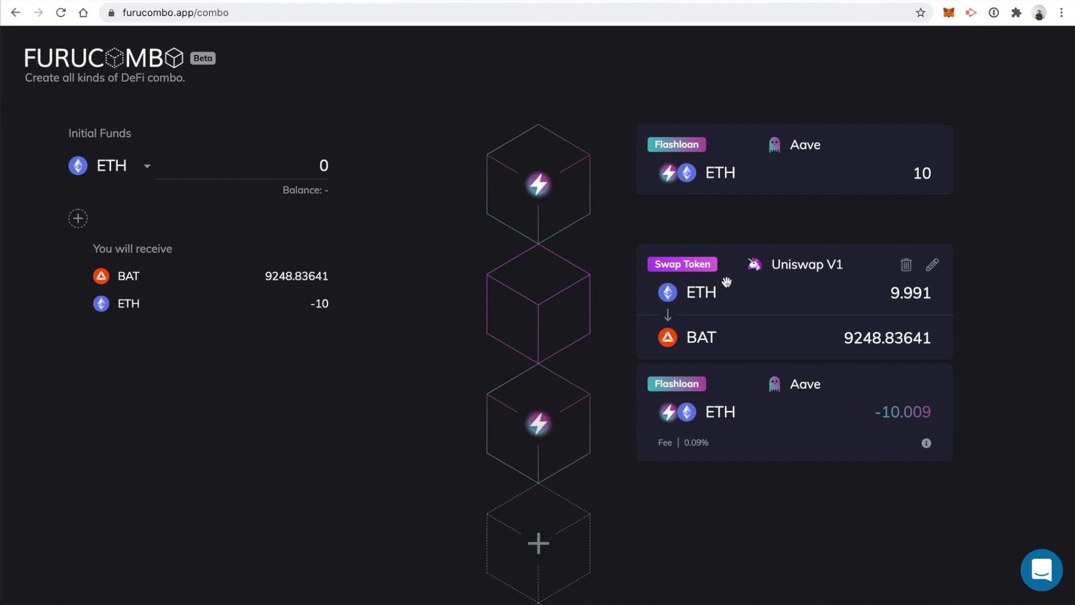
Step: Edit the Uniswap V1 swap to take 10 ETH and output 2409.18806 DAI
left_click(933, 264)
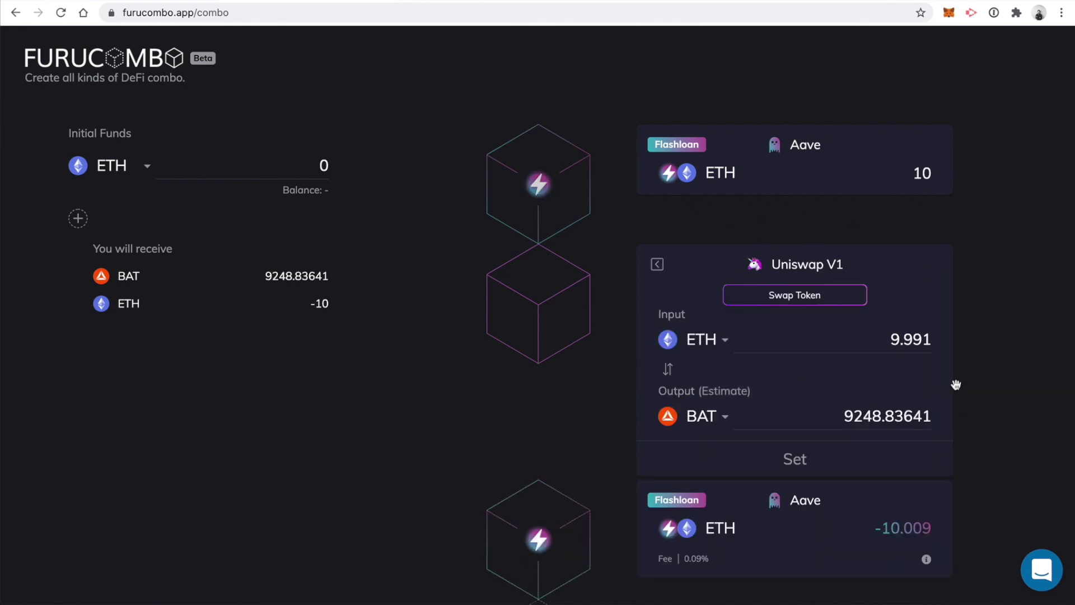
double_click(914, 339)
type("10")
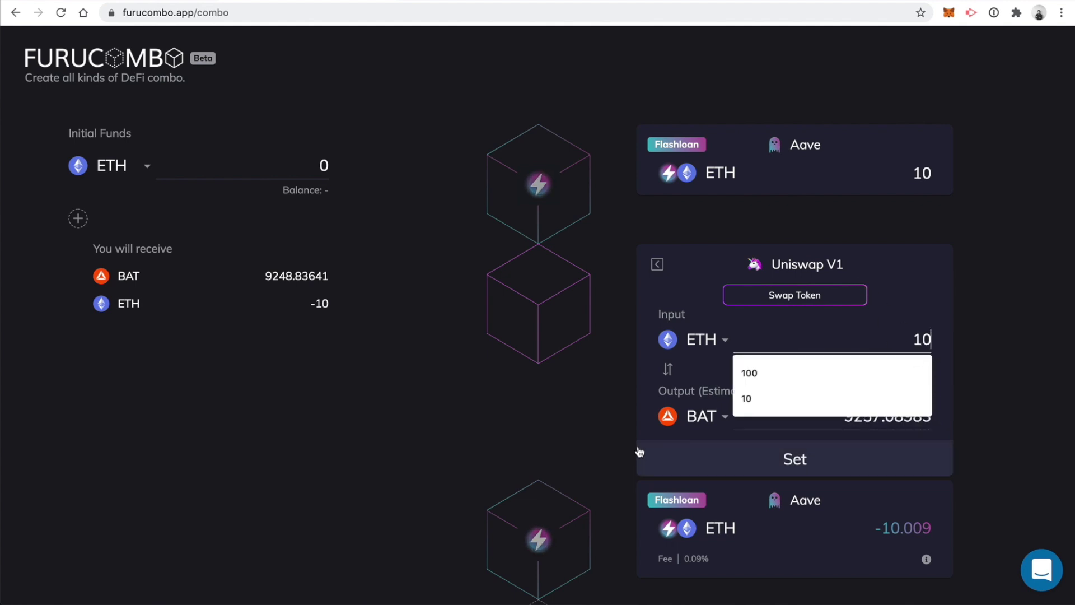
left_click(671, 421)
scroll(723, 456, "down", 5)
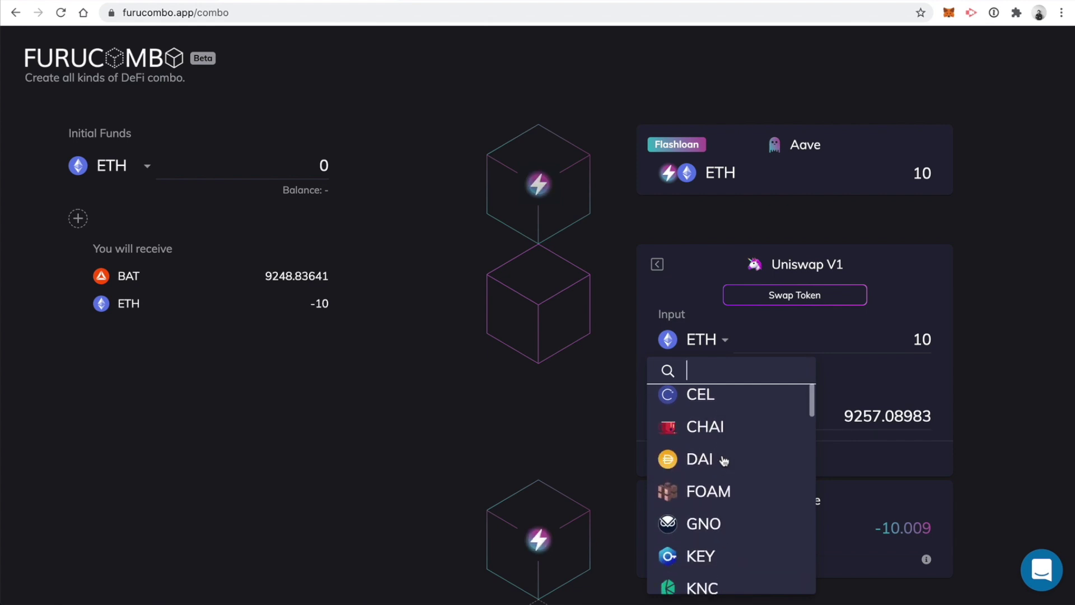
left_click(696, 460)
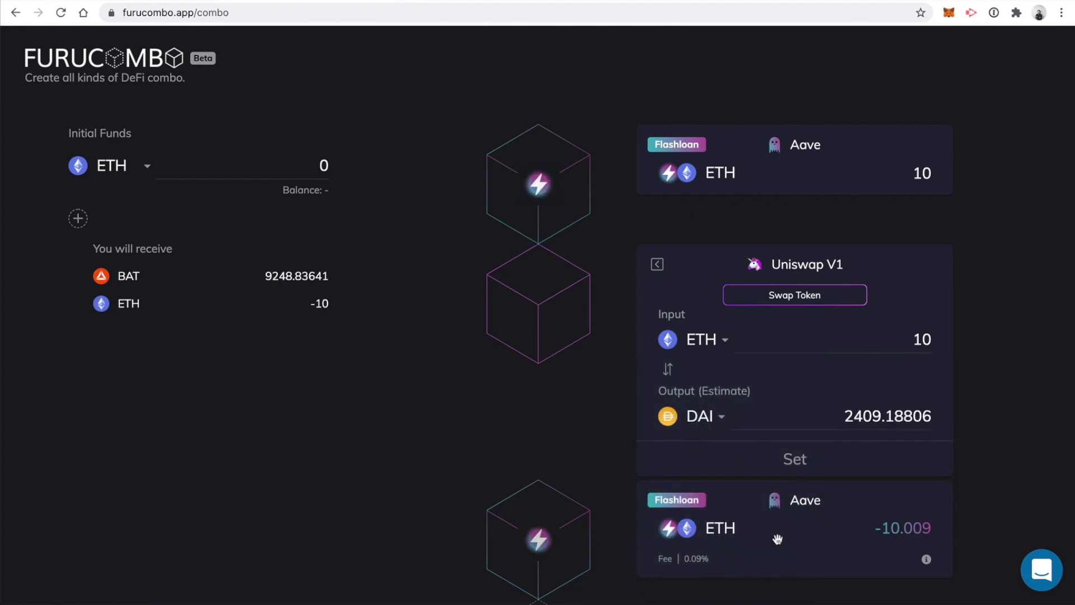
double_click(871, 416)
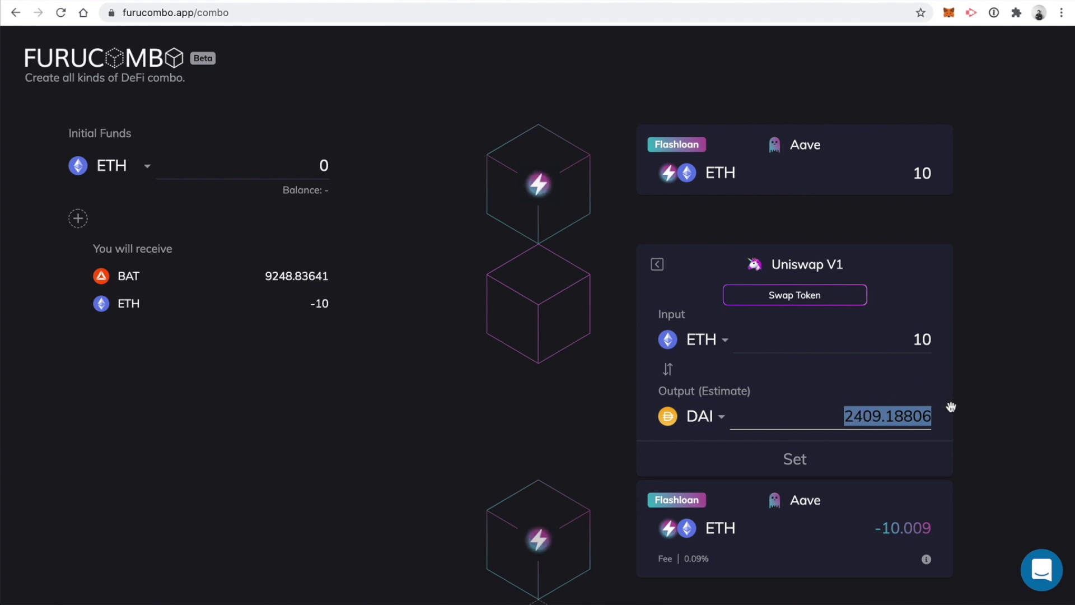
left_click(815, 460)
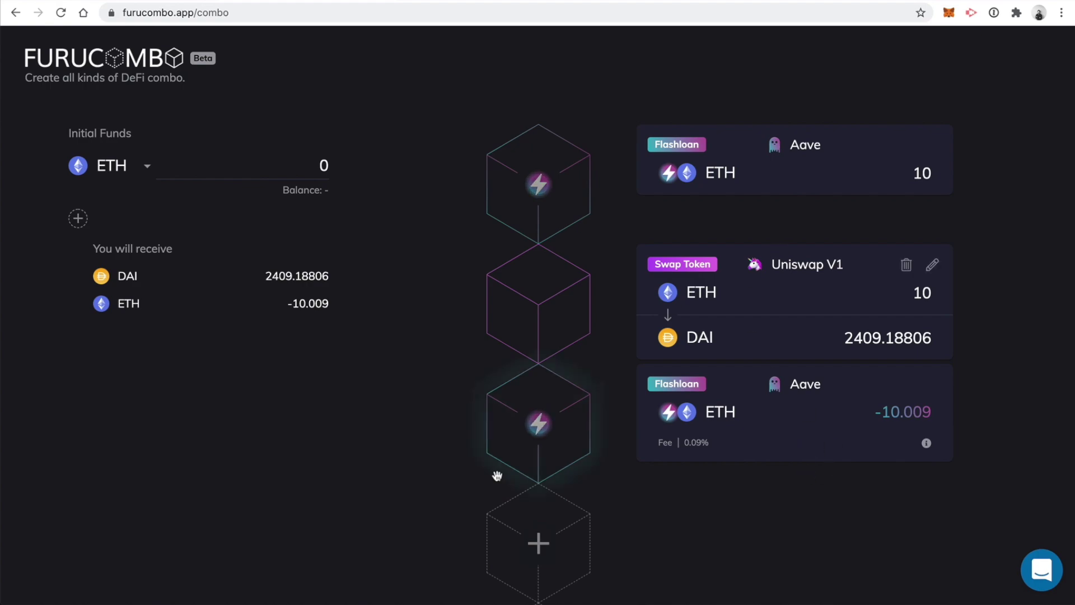
left_click(548, 549)
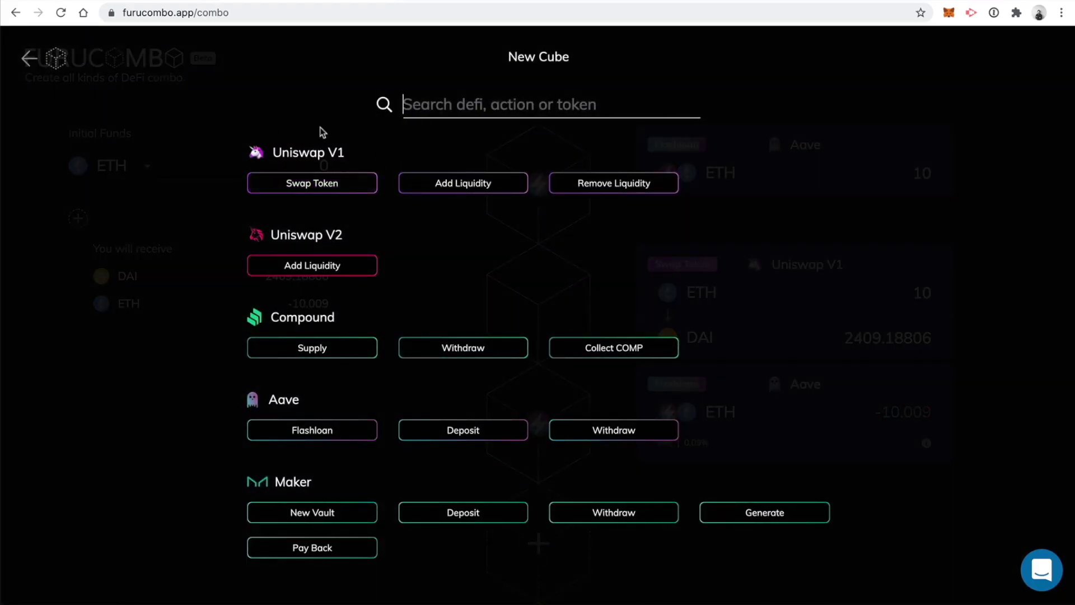
Step: Add a Kyberswap swap cube using the full 2409.18806 DAI as input
scroll(312, 345, "down", 2)
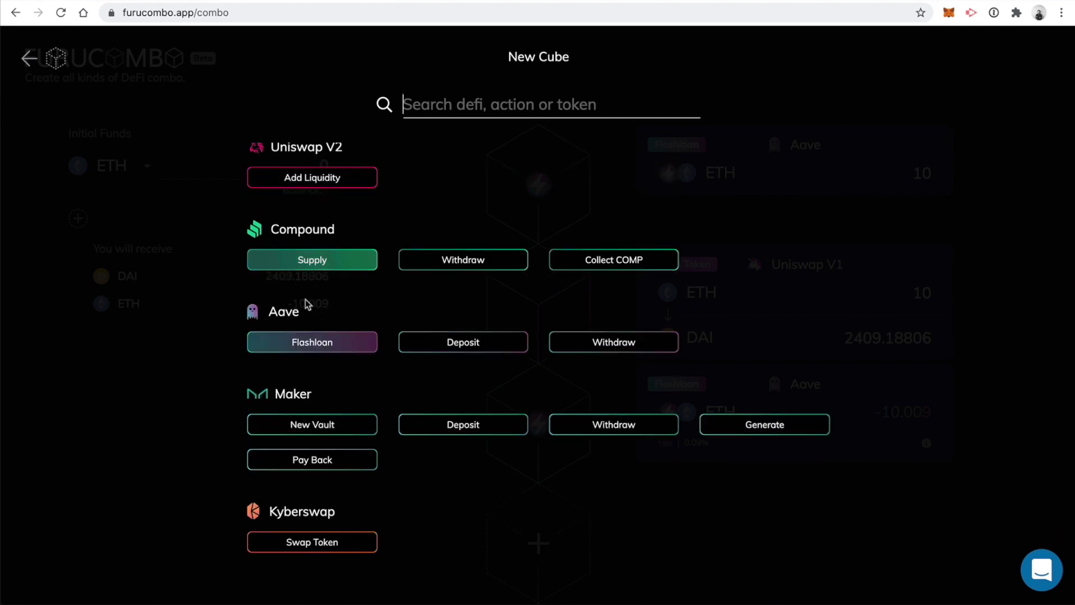
left_click(308, 546)
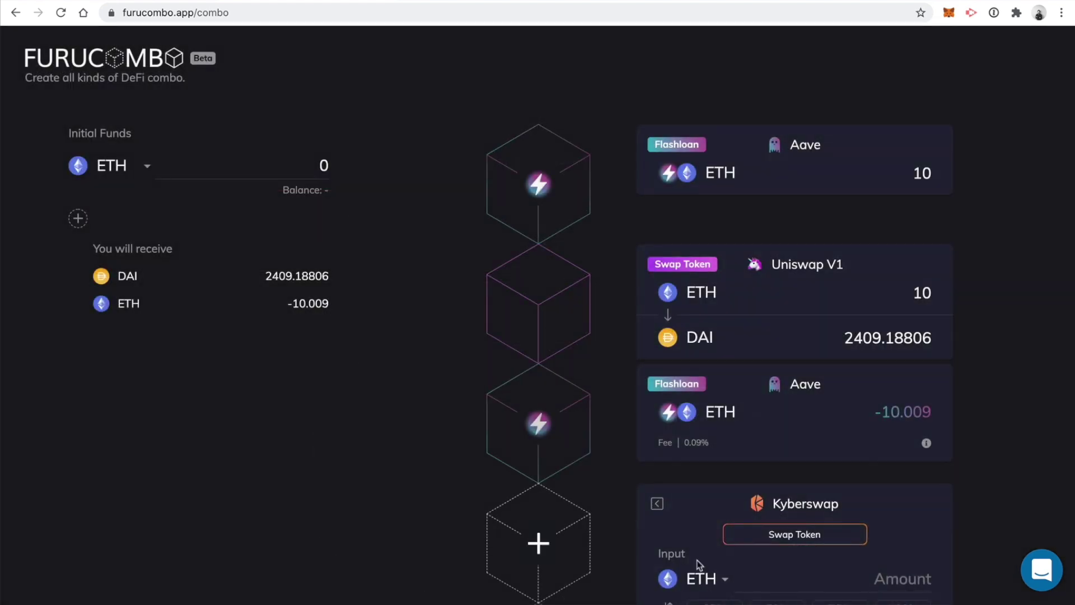
scroll(707, 528, "down", 3)
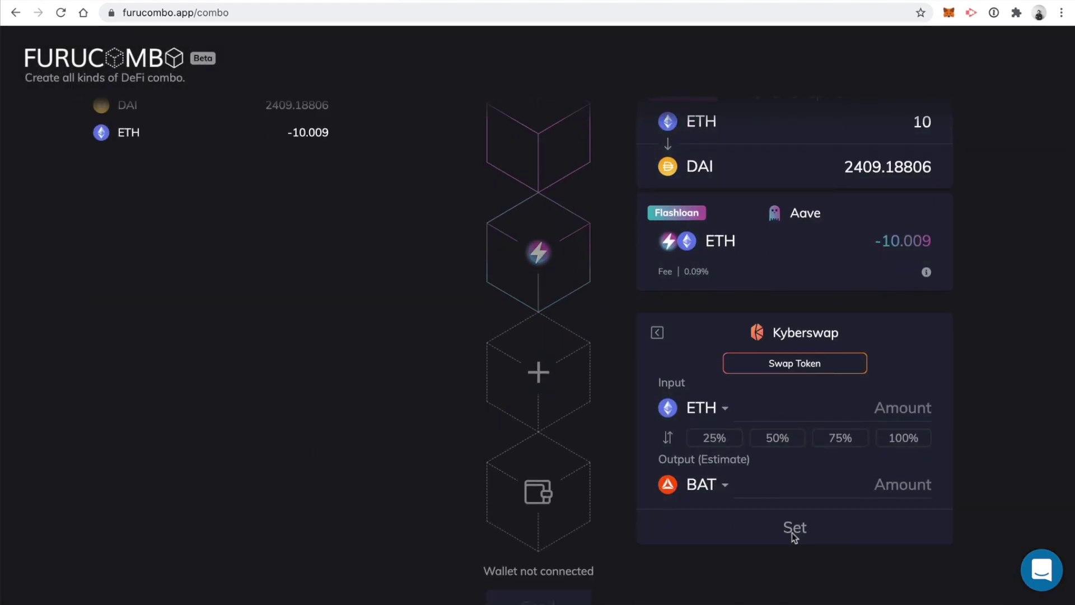
left_click(877, 408)
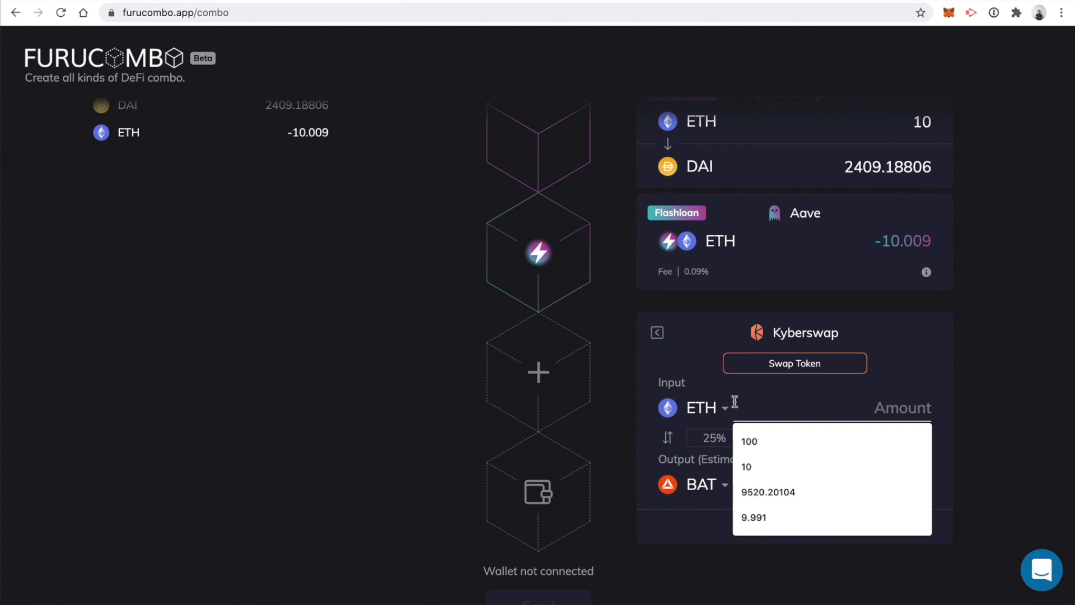
left_click(714, 408)
type("da")
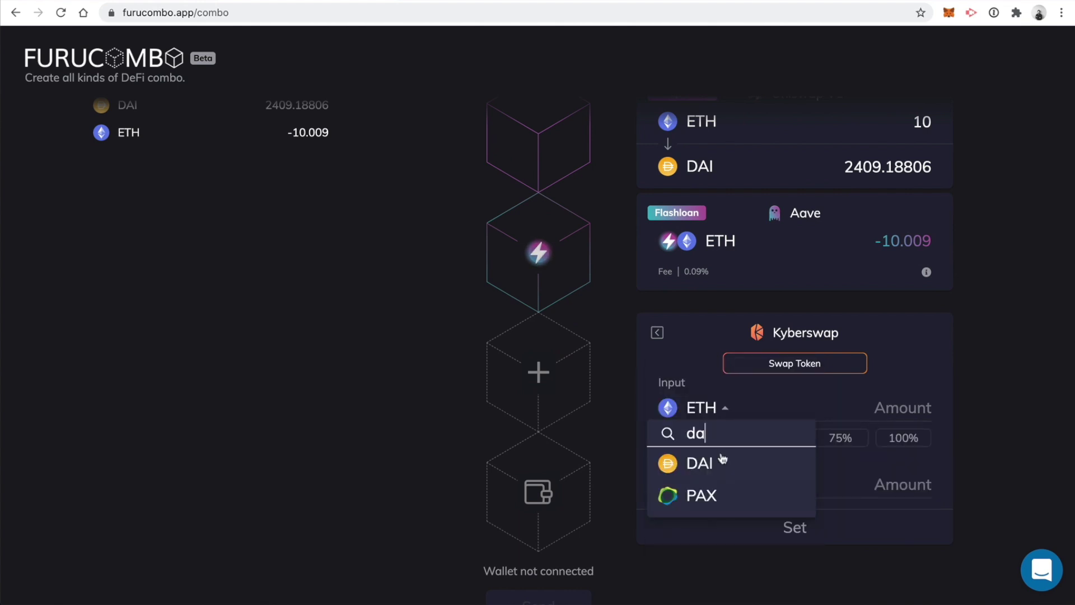
left_click(718, 470)
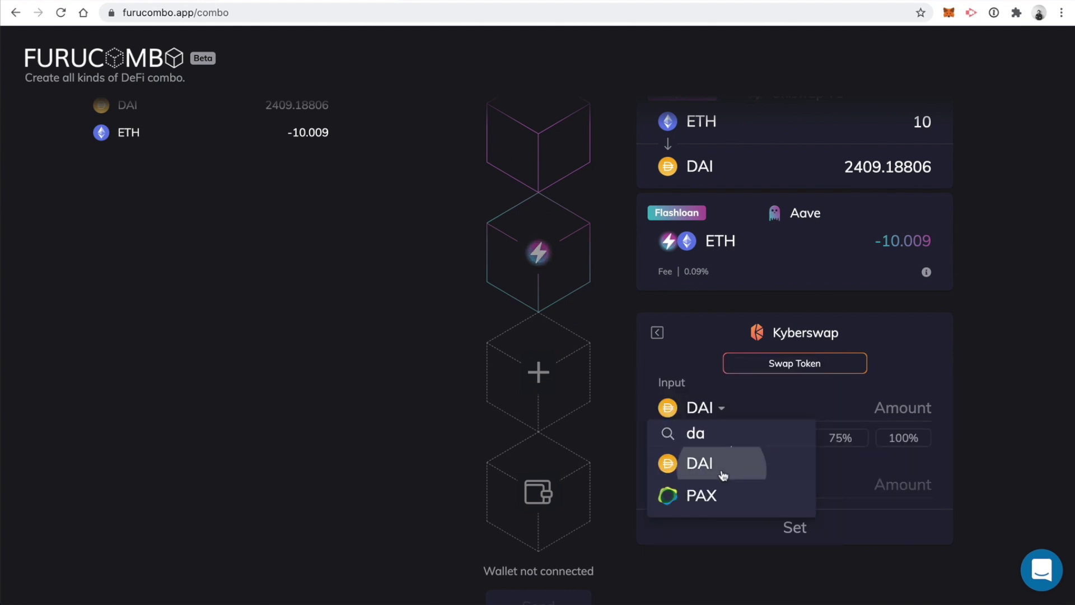
left_click(918, 438)
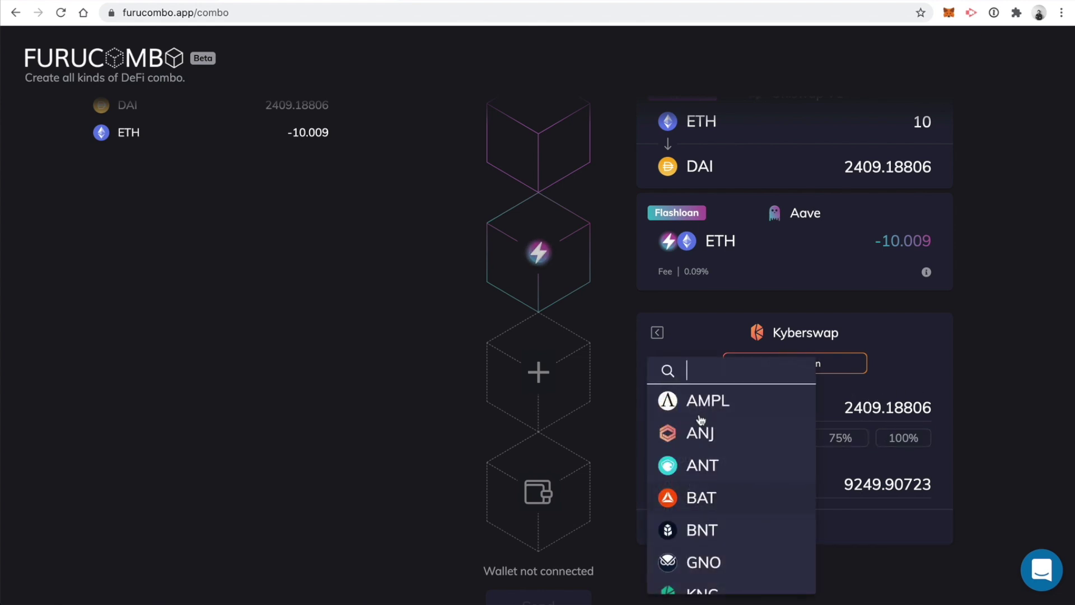
Step: Set the Kyberswap output token to ETH, about 9.90952 ETH, and confirm
type("d")
key("BackSpace")
type("eth")
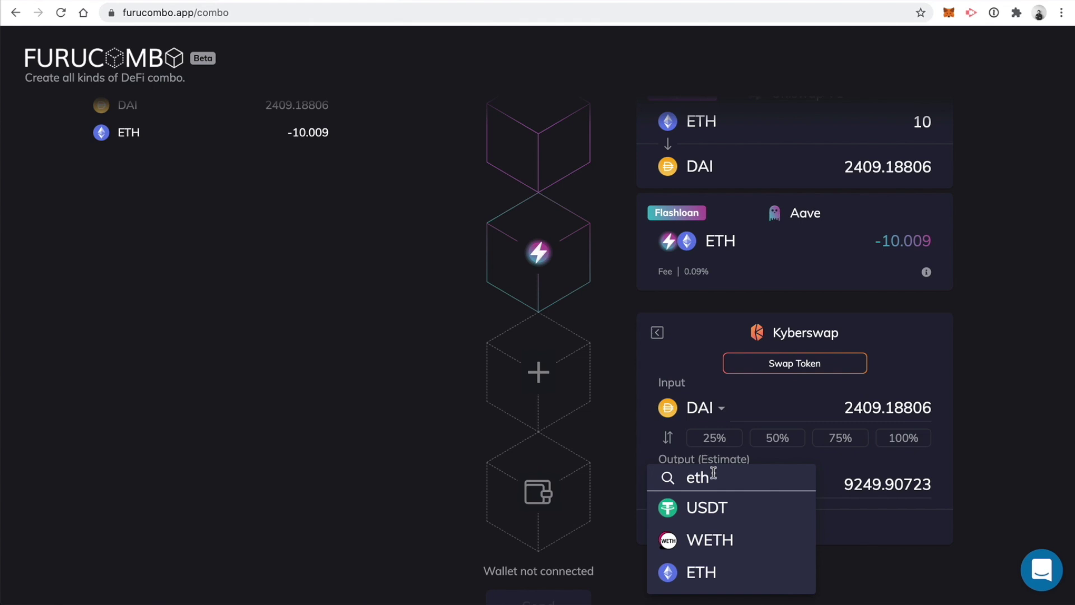
left_click(734, 572)
left_click(806, 528)
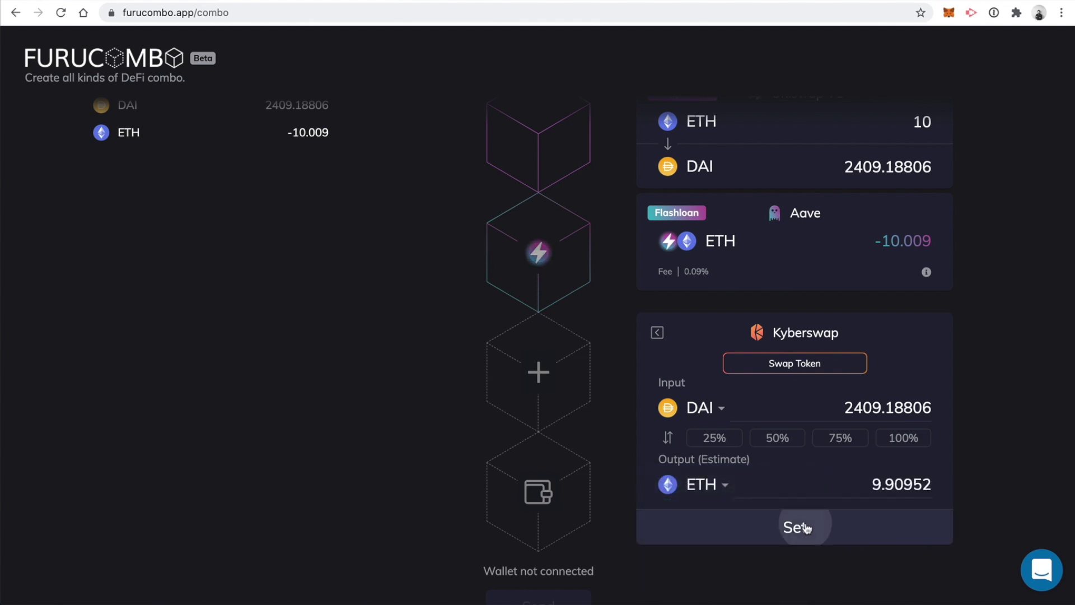
Step: Move the Kyberswap cube above the Aave flashloan repayment cube
left_click_drag(571, 386, 571, 252)
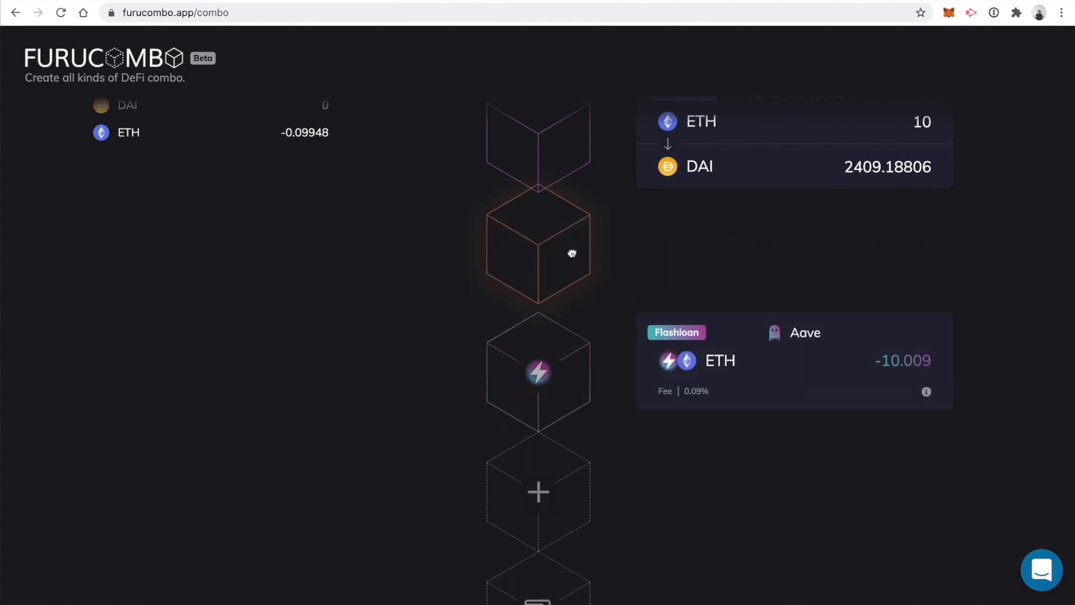
scroll(788, 255, "up", 3)
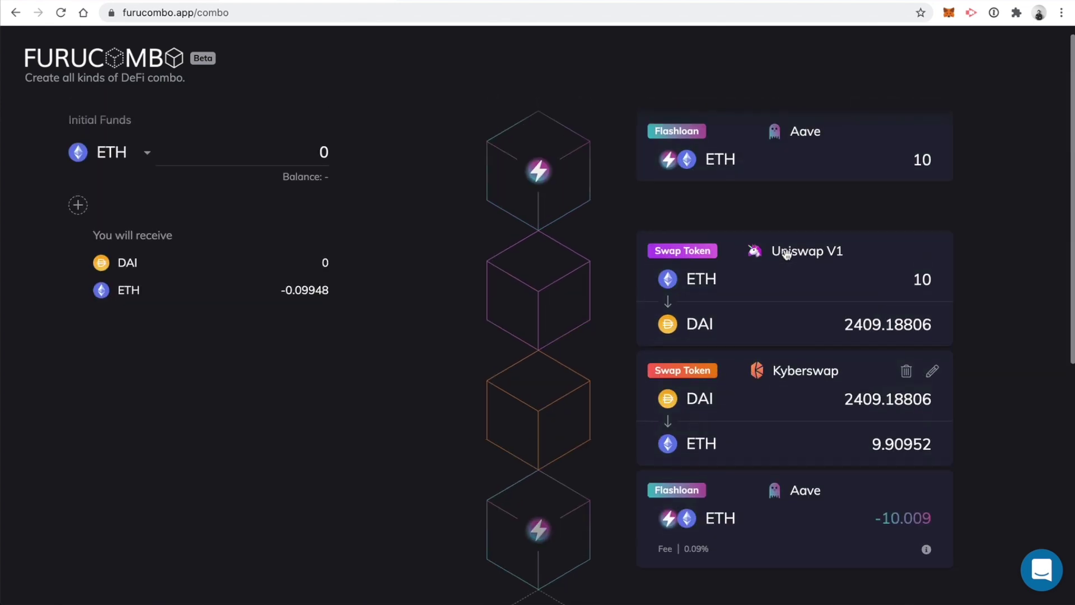
scroll(1013, 415, "up", 1)
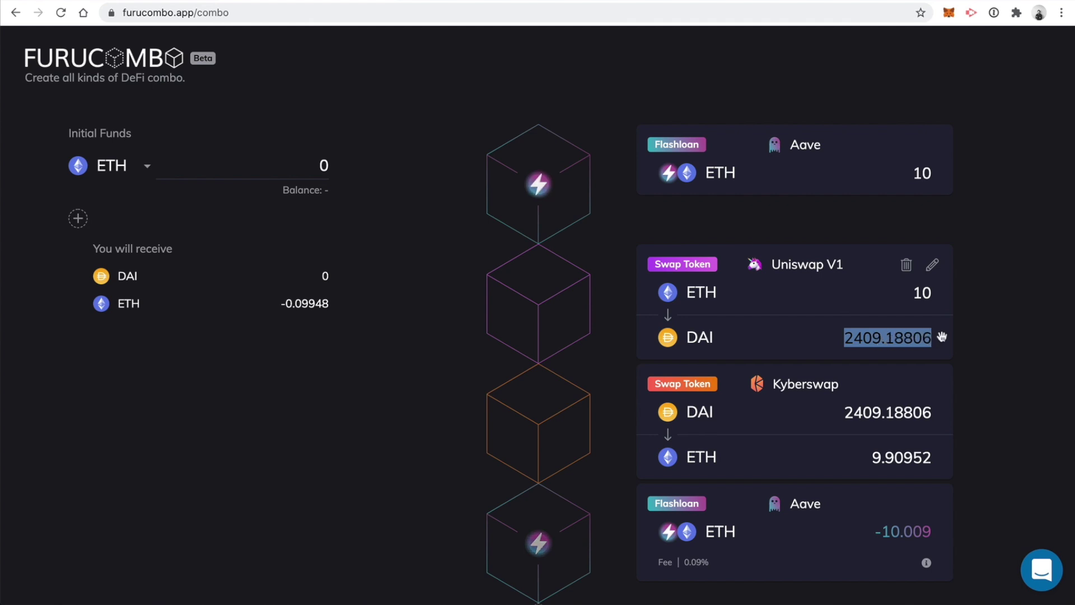
Step: Copy the Kyberswap card's 9.90952 ETH output amount
left_click_drag(834, 412, 858, 412)
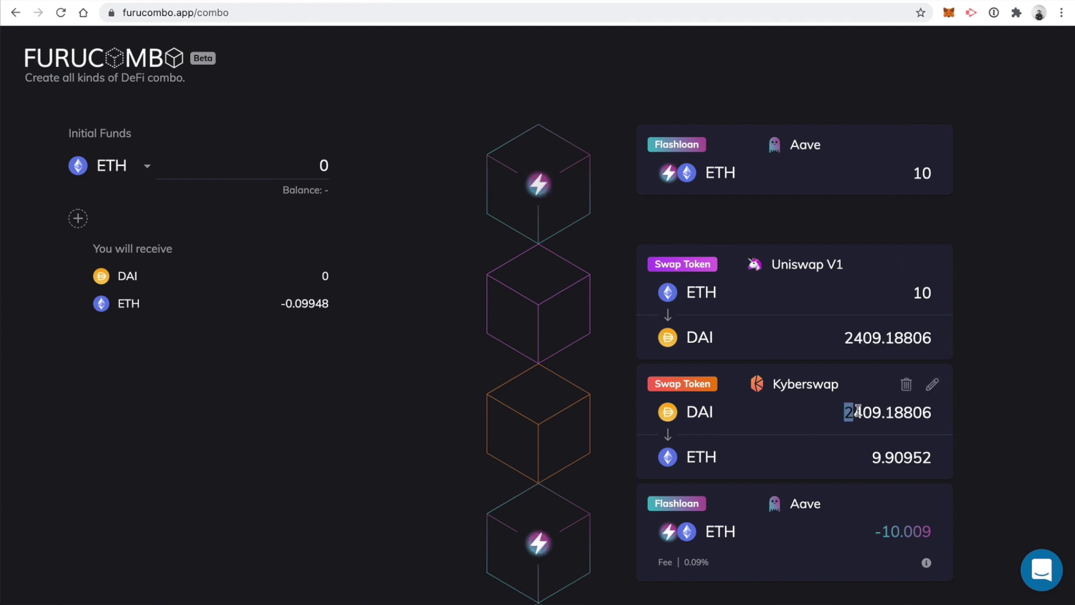
double_click(904, 457)
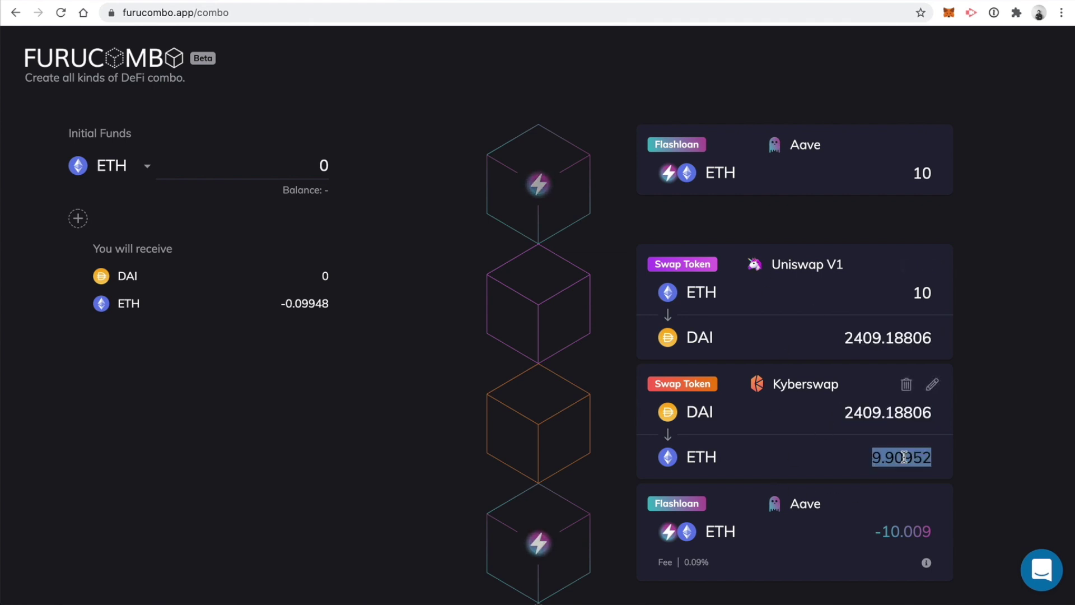
scroll(840, 437, "down", 1)
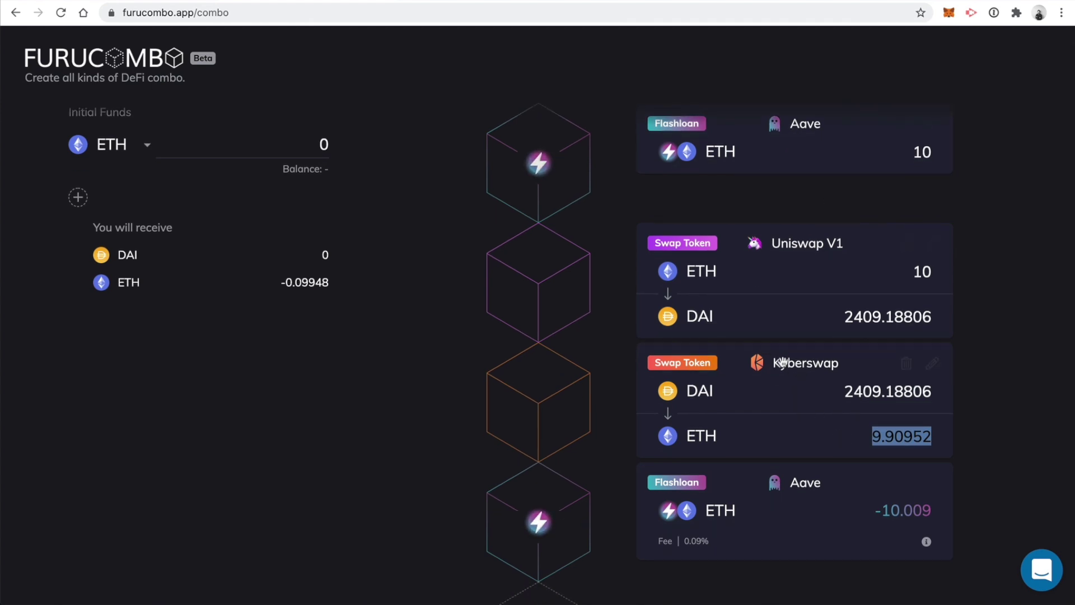
right_click(816, 447)
left_click(954, 474)
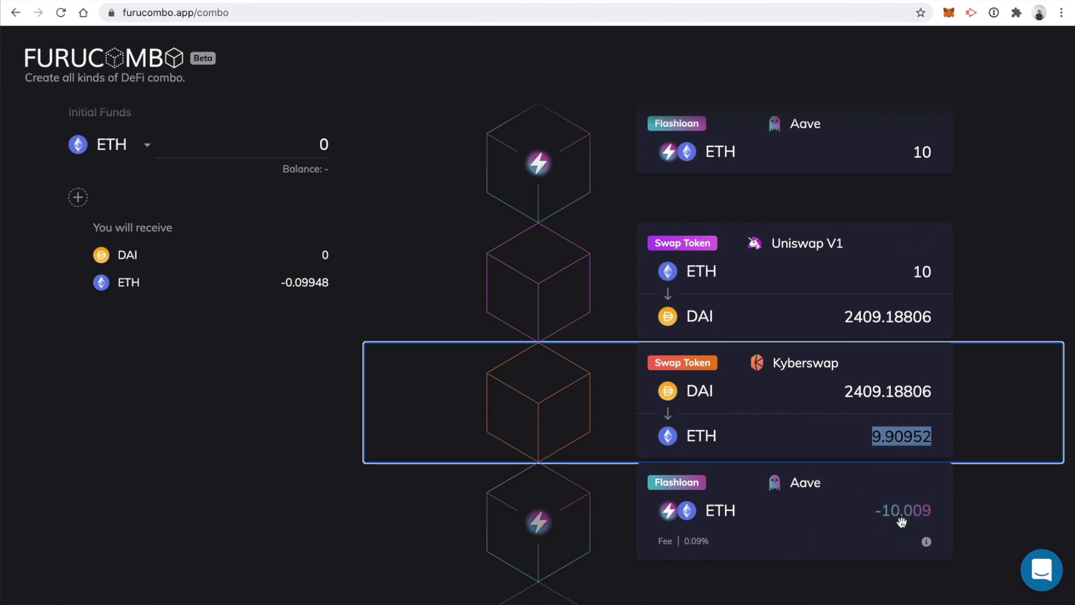
scroll(910, 507, "up", 1)
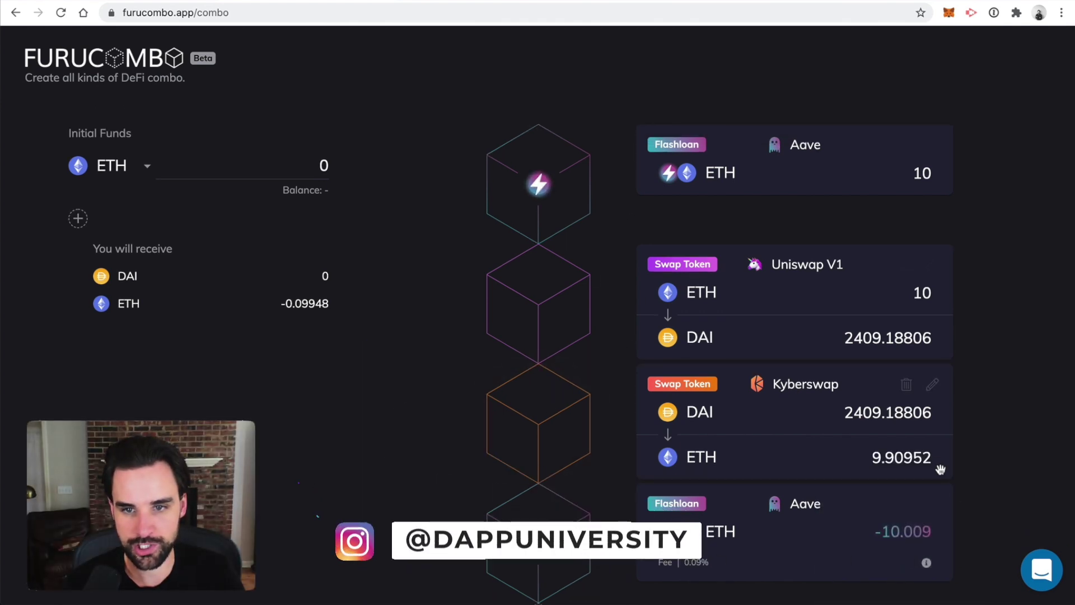
left_click_drag(871, 456, 948, 458)
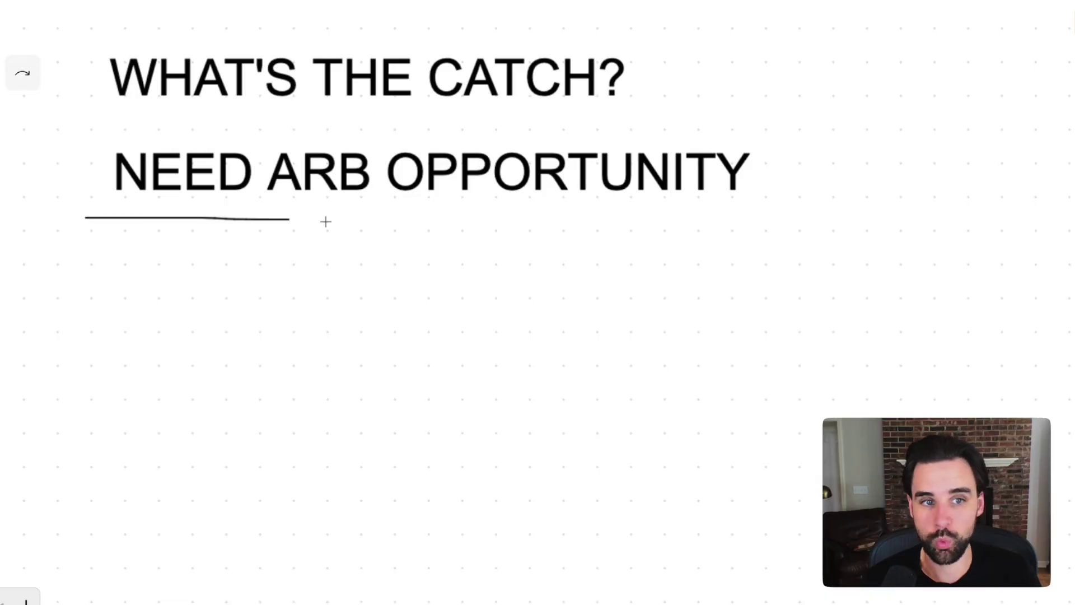
left_click_drag(326, 222, 757, 208)
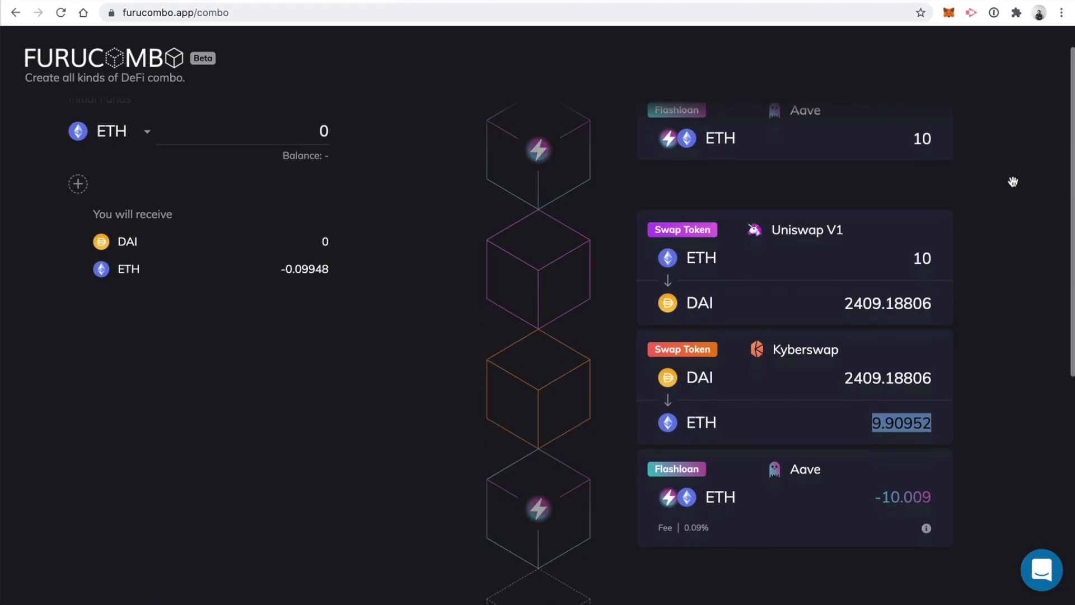
scroll(1013, 224, "down", 2)
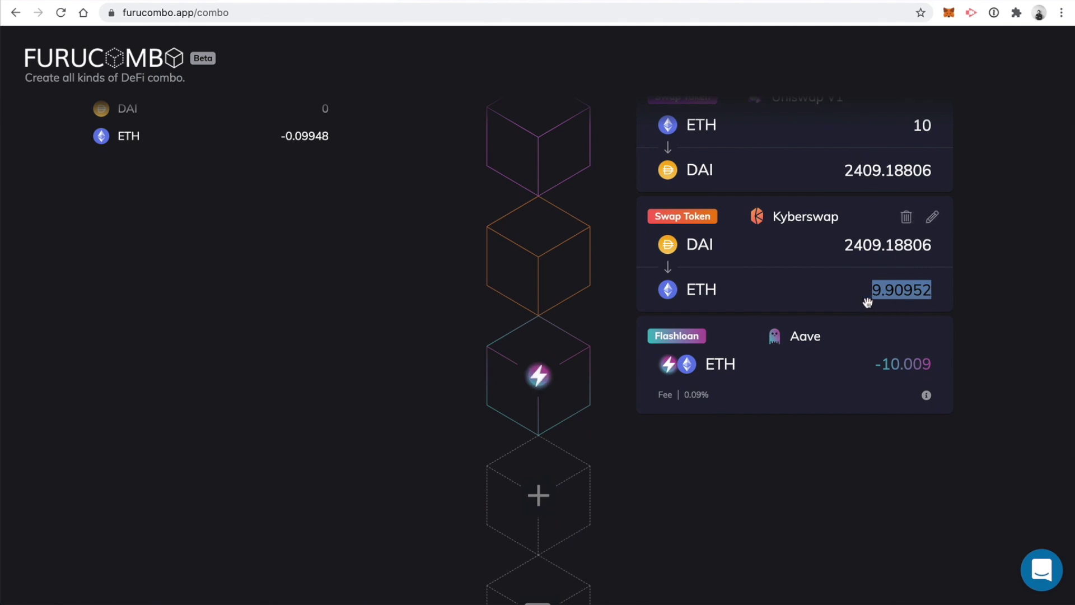
scroll(888, 300, "up", 3)
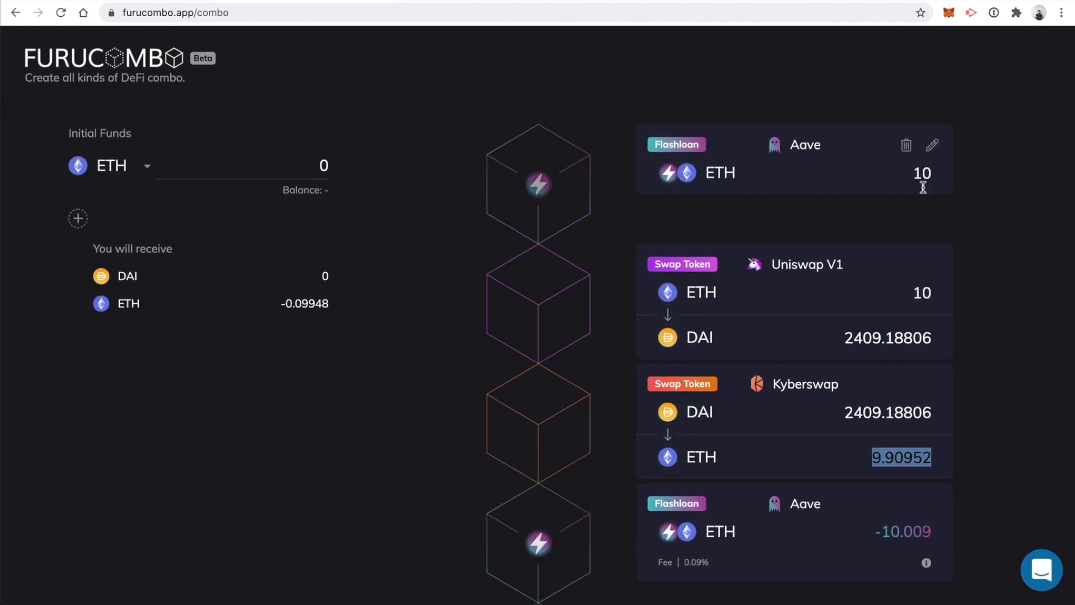
scroll(882, 466, "down", 1)
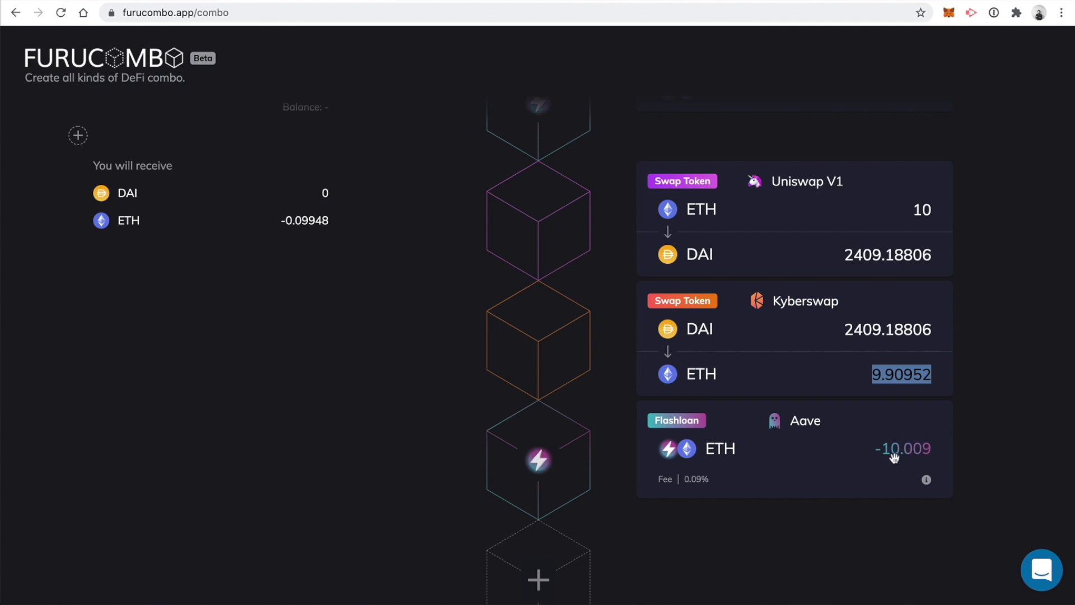
scroll(928, 448, "up", 2)
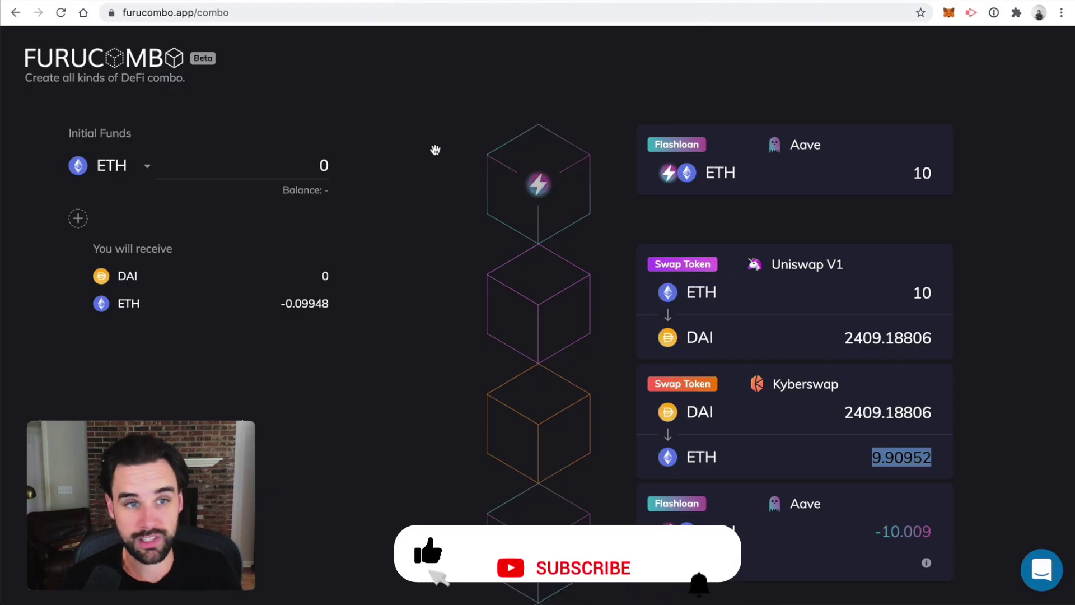
Step: Scroll through the assembled combo in the builder
scroll(435, 150, "down", 1)
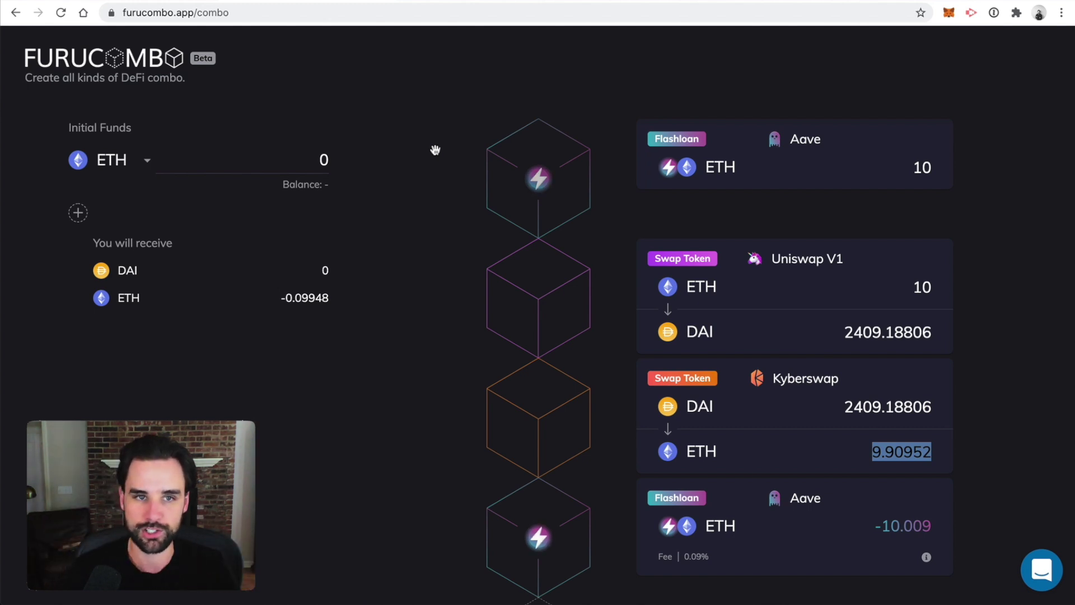
scroll(435, 150, "up", 1)
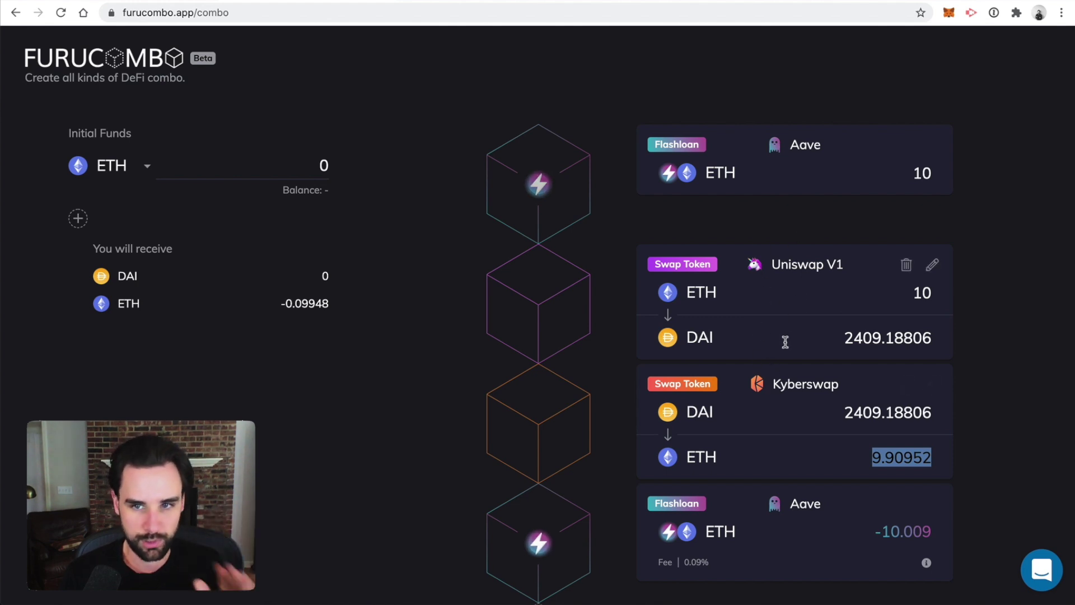
scroll(785, 341, "down", 3)
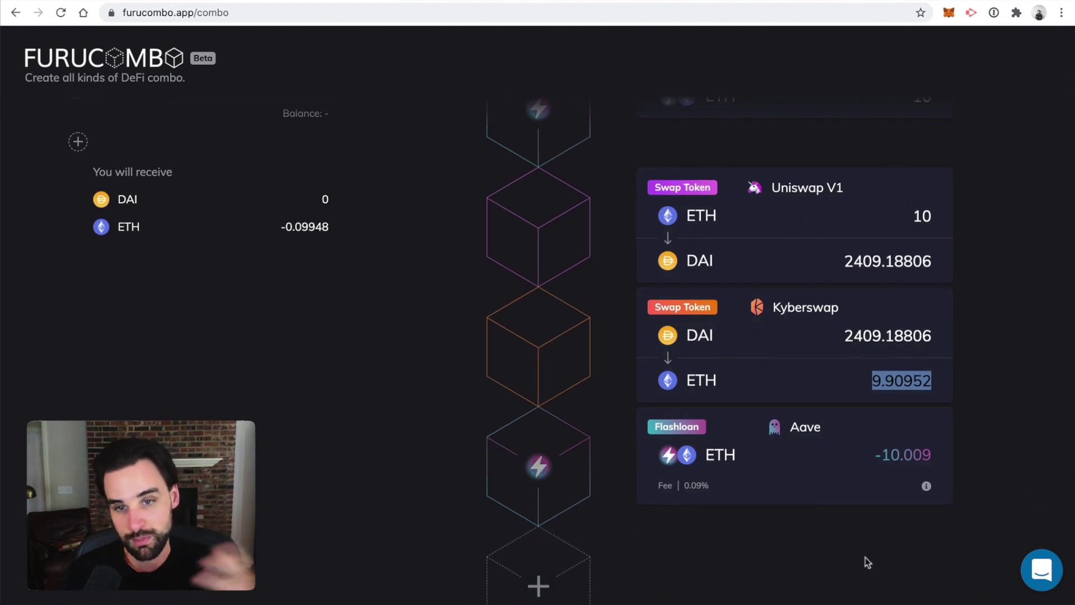
scroll(865, 557, "up", 2)
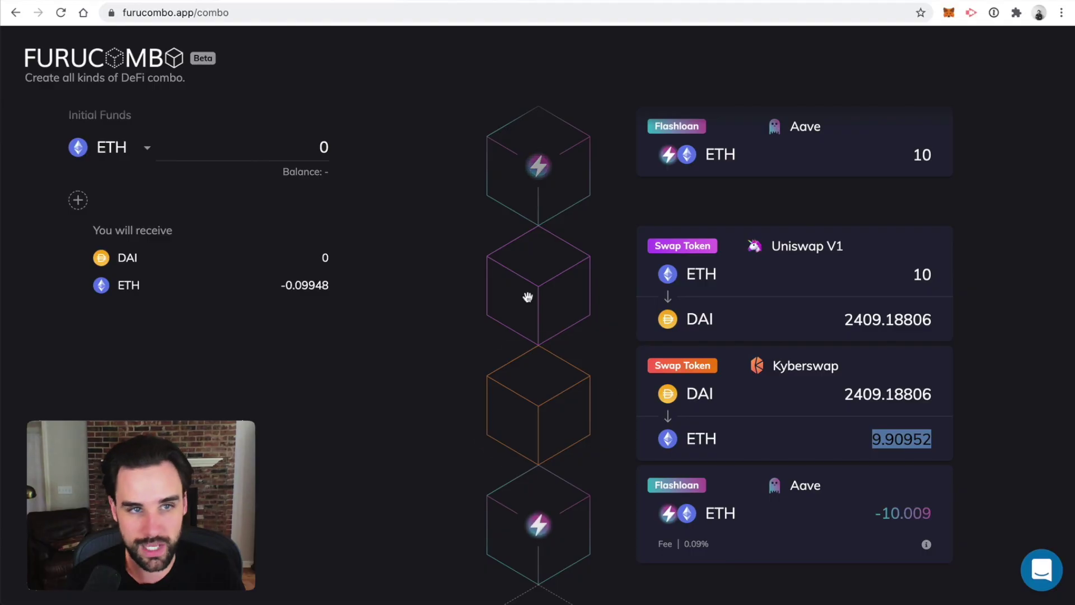
Step: Return to the Furucombo home page and scroll the Top 1–4 preset combos
left_click(71, 75)
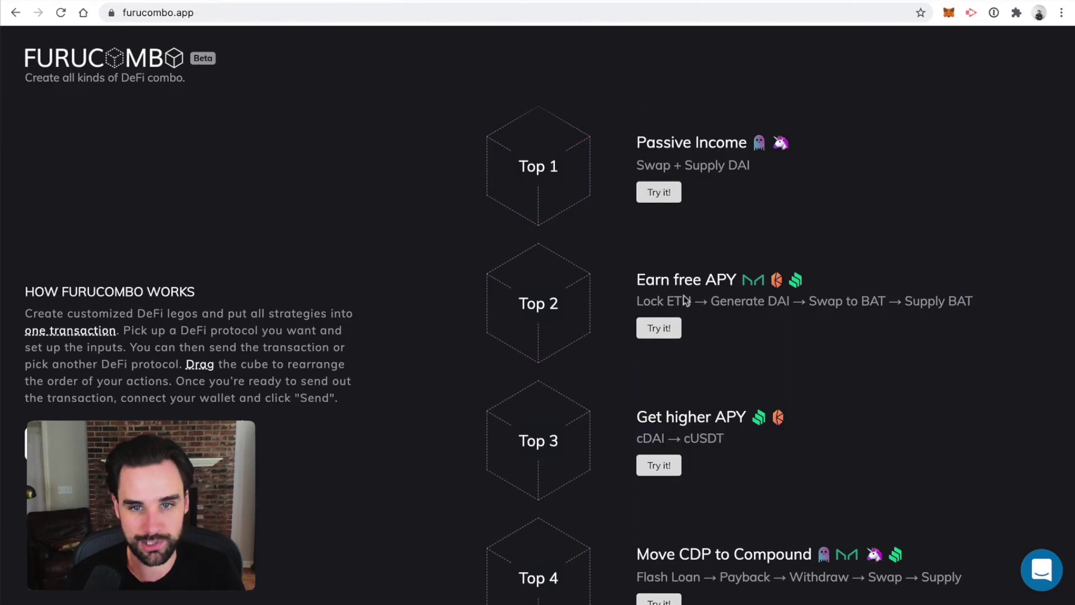
scroll(687, 376, "down", 3)
scroll(687, 376, "up", 3)
scroll(687, 376, "down", 3)
scroll(689, 381, "up", 3)
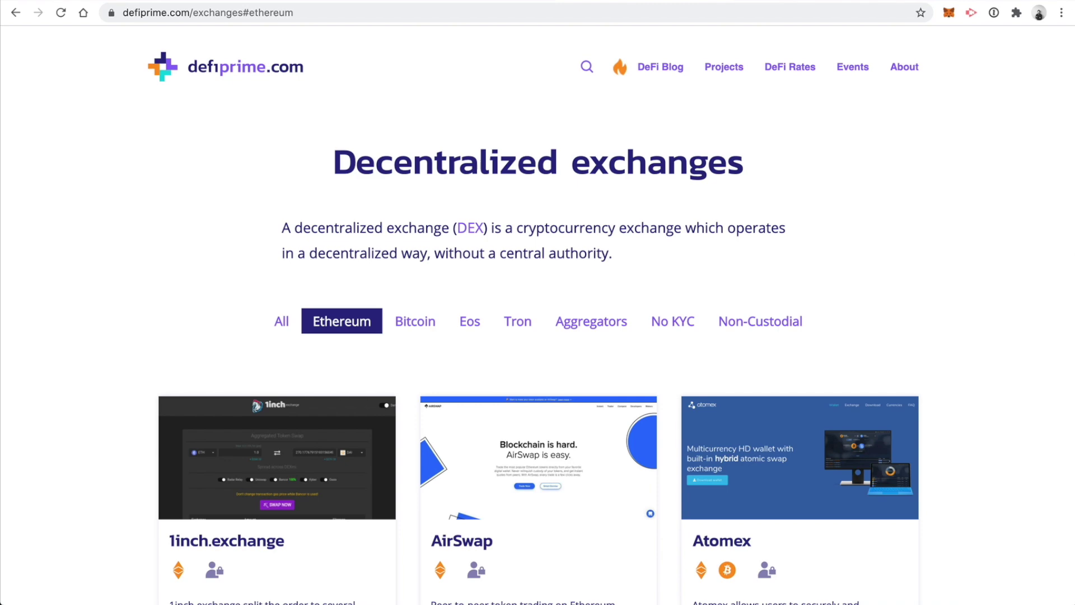
scroll(555, 272, "down", 20)
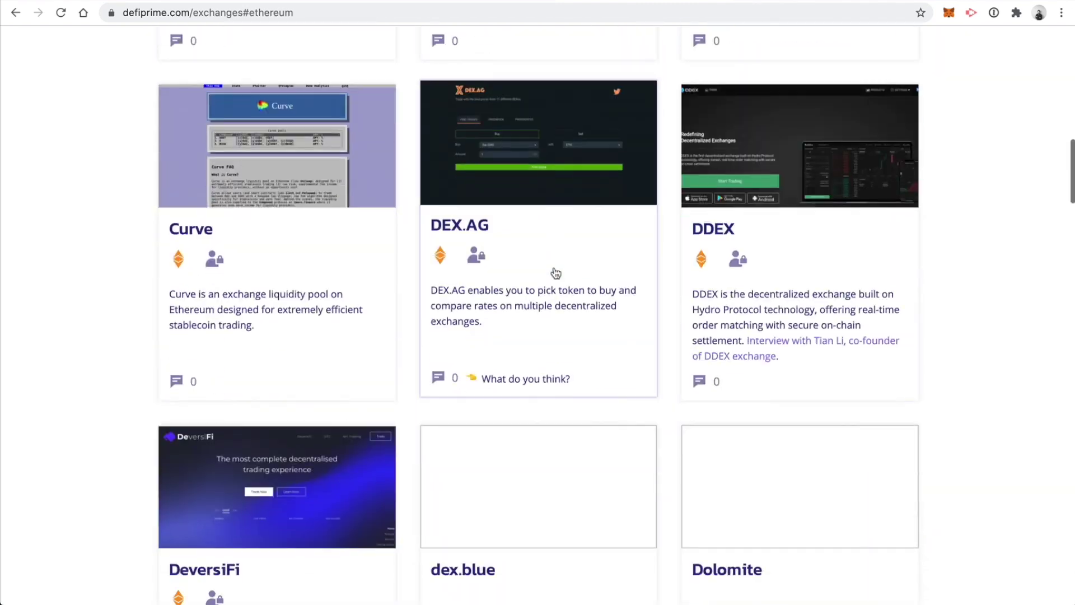
scroll(554, 273, "down", 15)
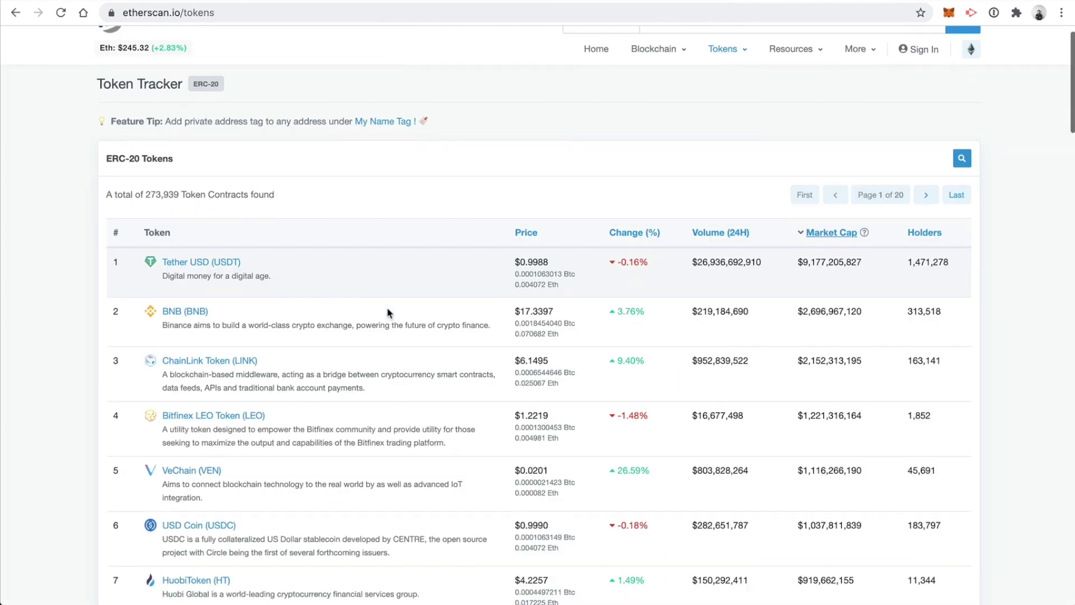
scroll(389, 312, "down", 10)
scroll(388, 312, "down", 20)
scroll(388, 312, "up", 20)
scroll(388, 312, "up", 10)
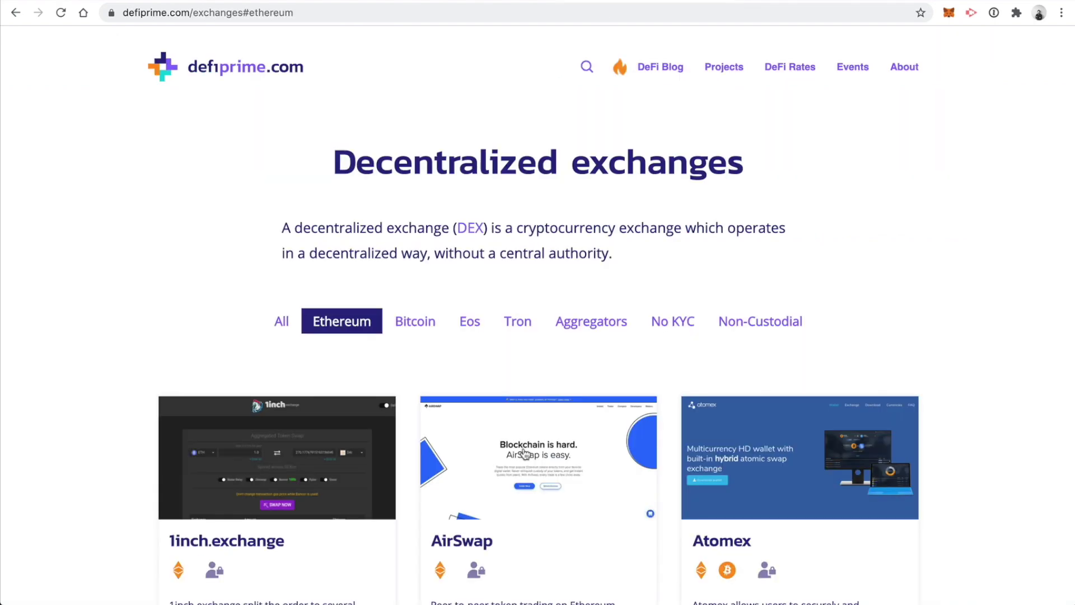
scroll(537, 336, "down", 10)
scroll(538, 336, "up", 10)
scroll(538, 336, "down", 1)
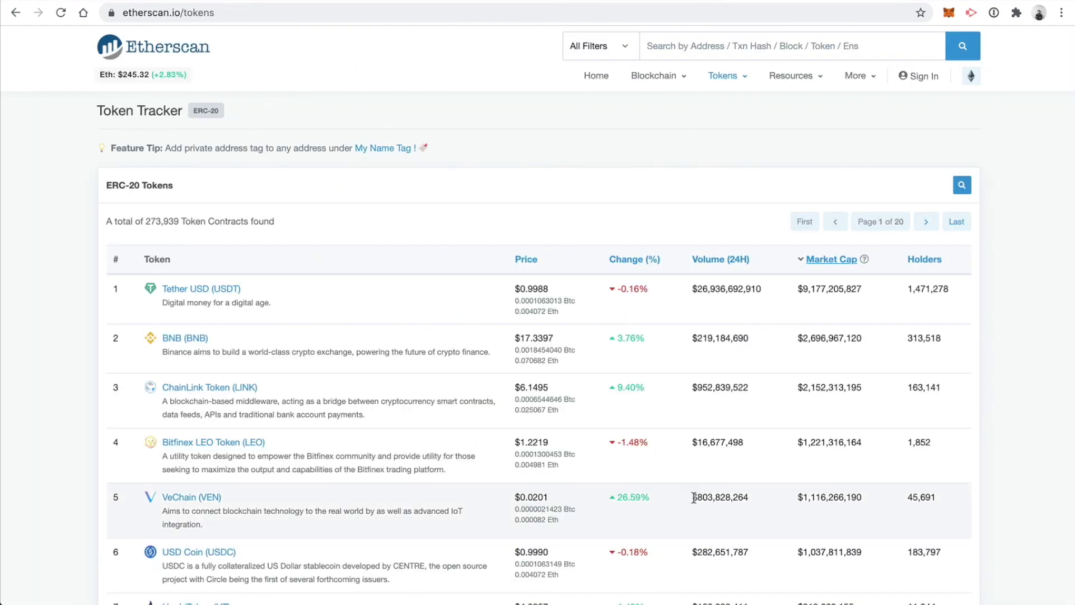
scroll(537, 336, "down", 15)
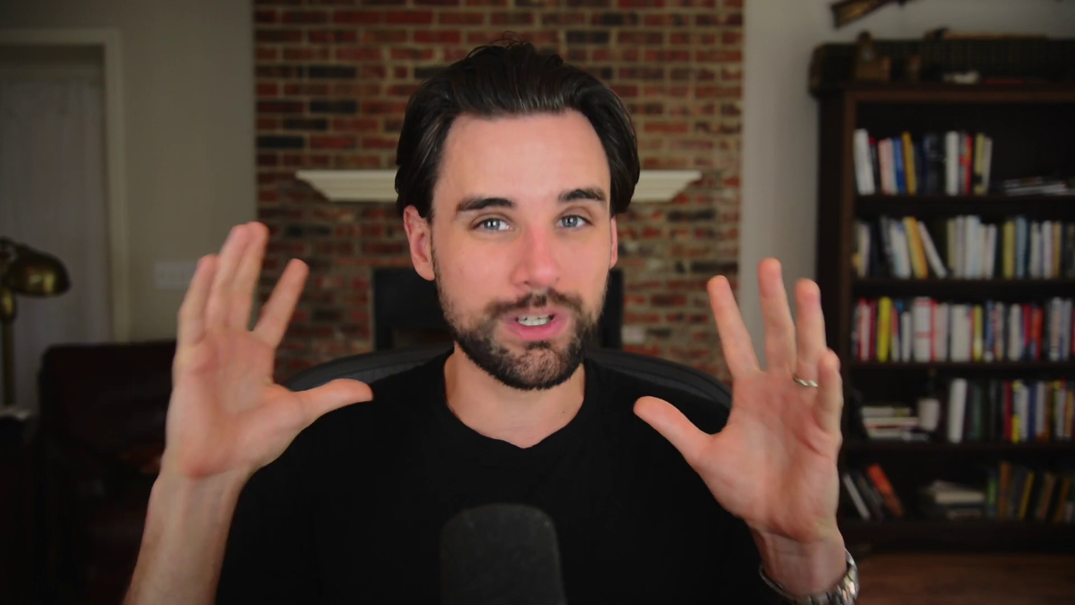